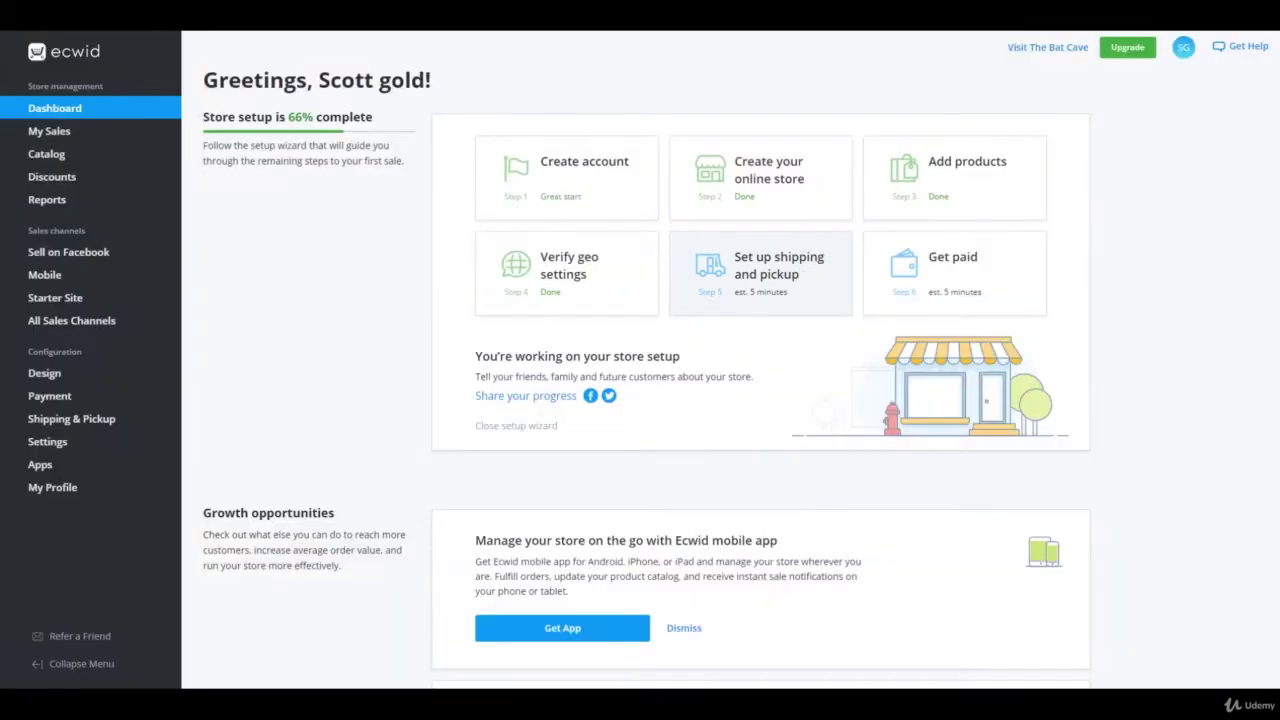
Choose to ship physical goods with custom flat rates in the store setup wizard, and proceed to the advanced shipping options.
click(747, 277)
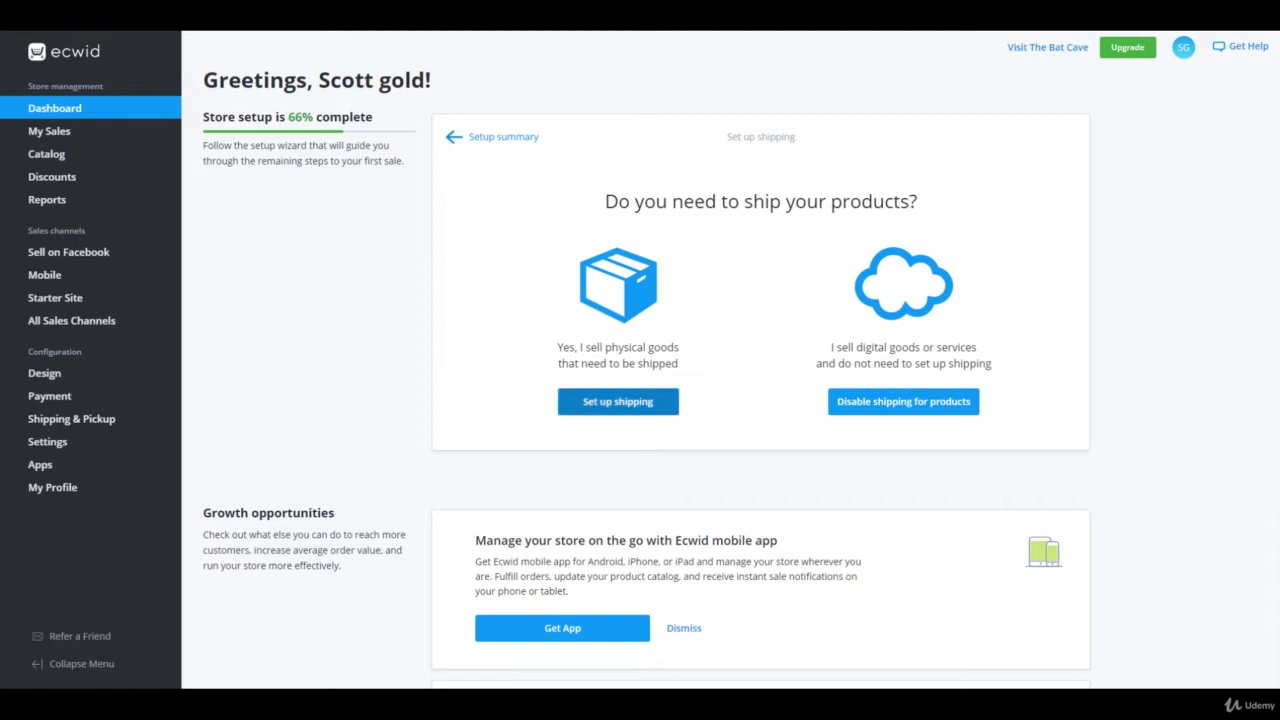
click(618, 401)
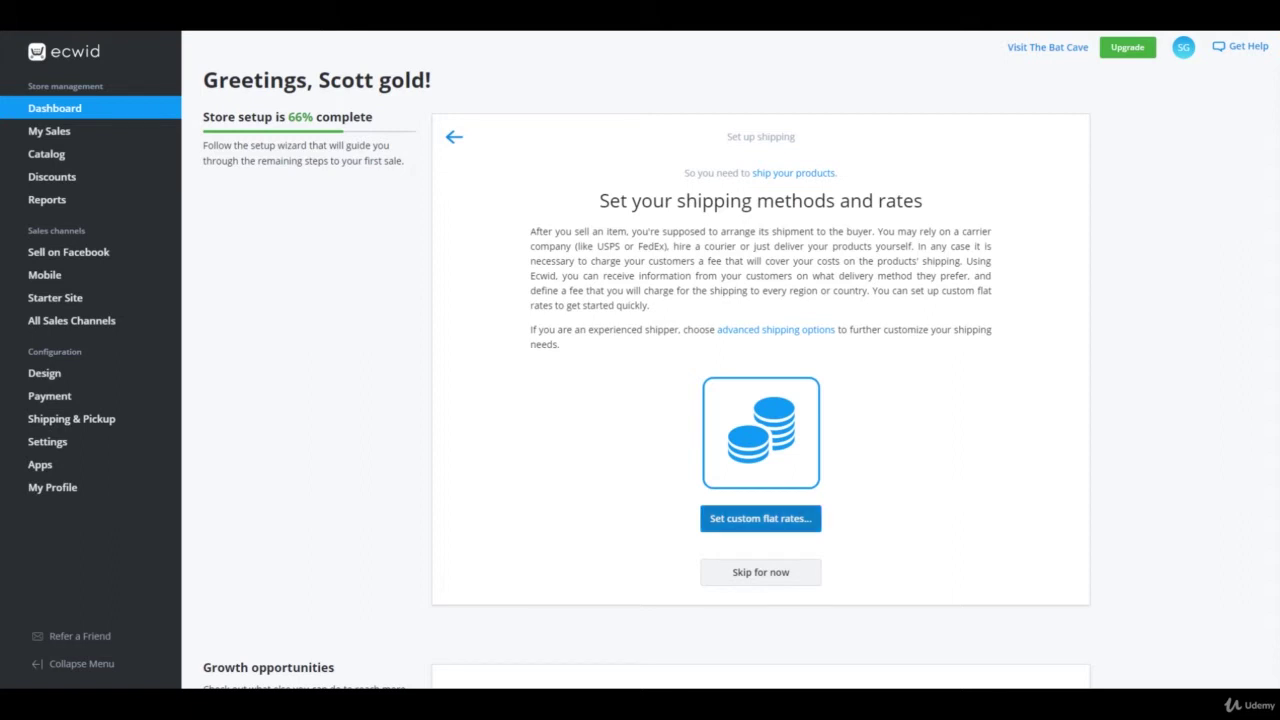
click(760, 518)
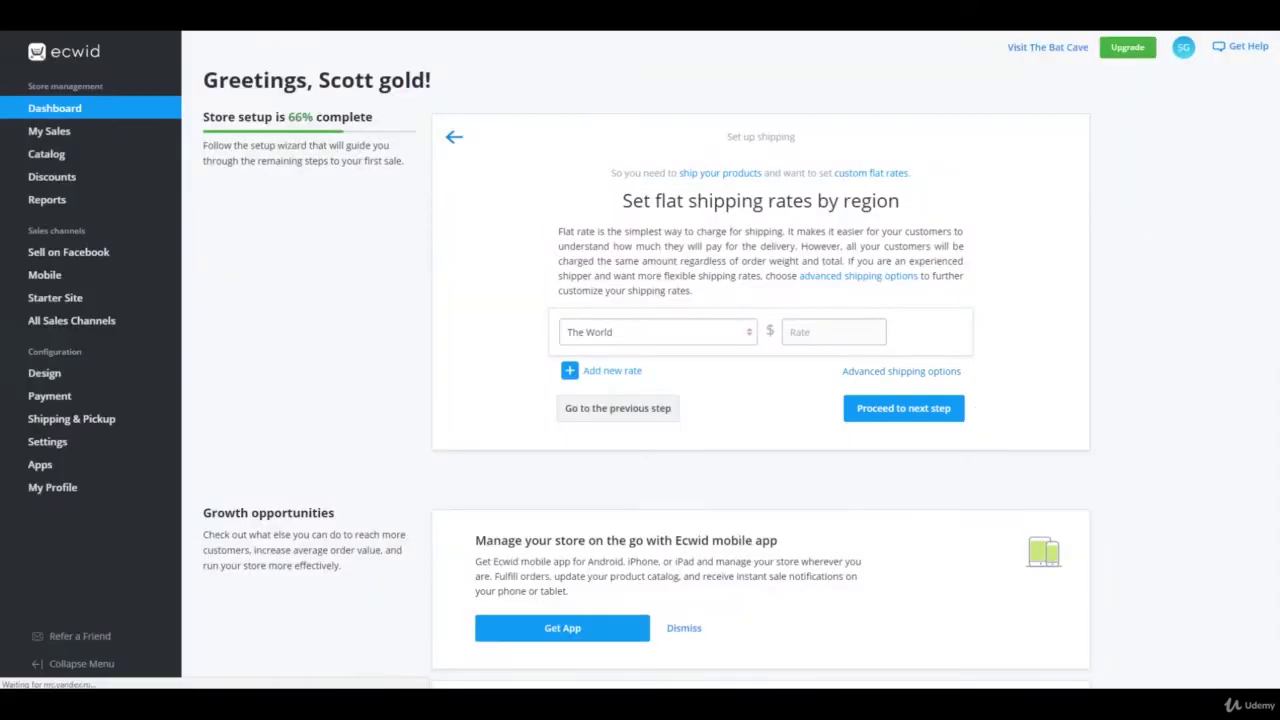
click(901, 371)
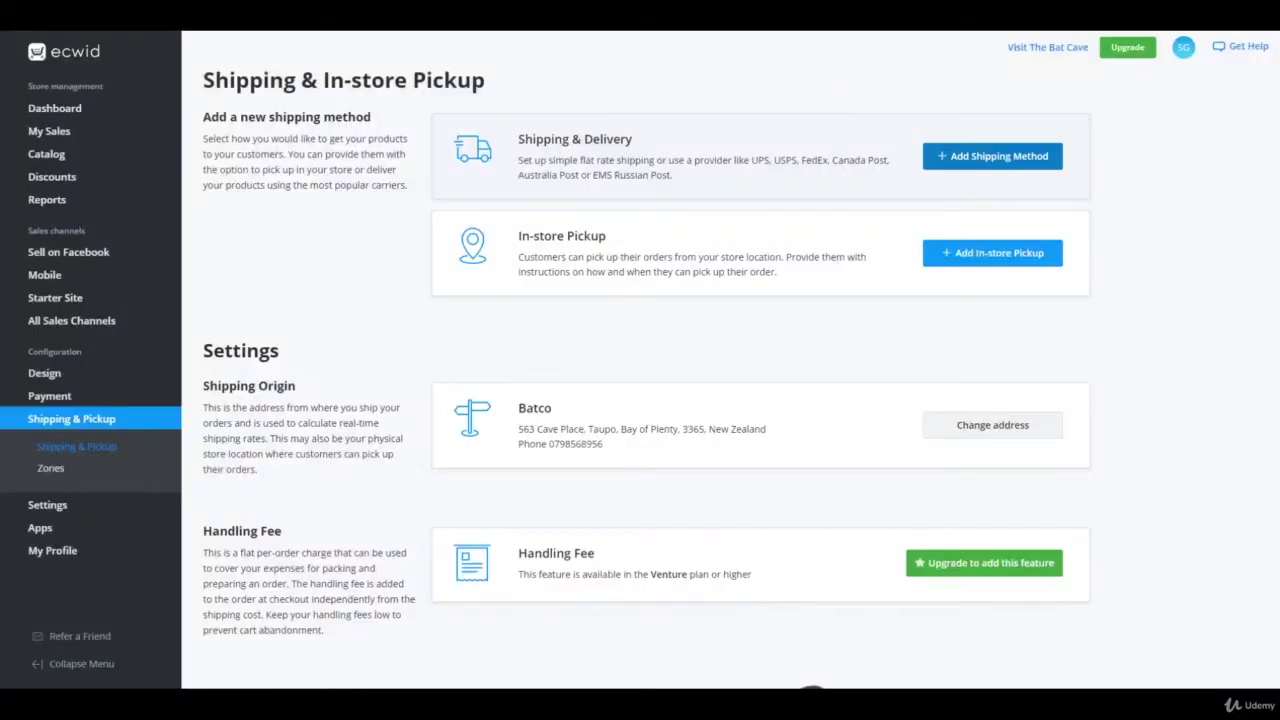
Start a new shipping method, check the available shipping regions, and open the management of destination zones.
click(992, 156)
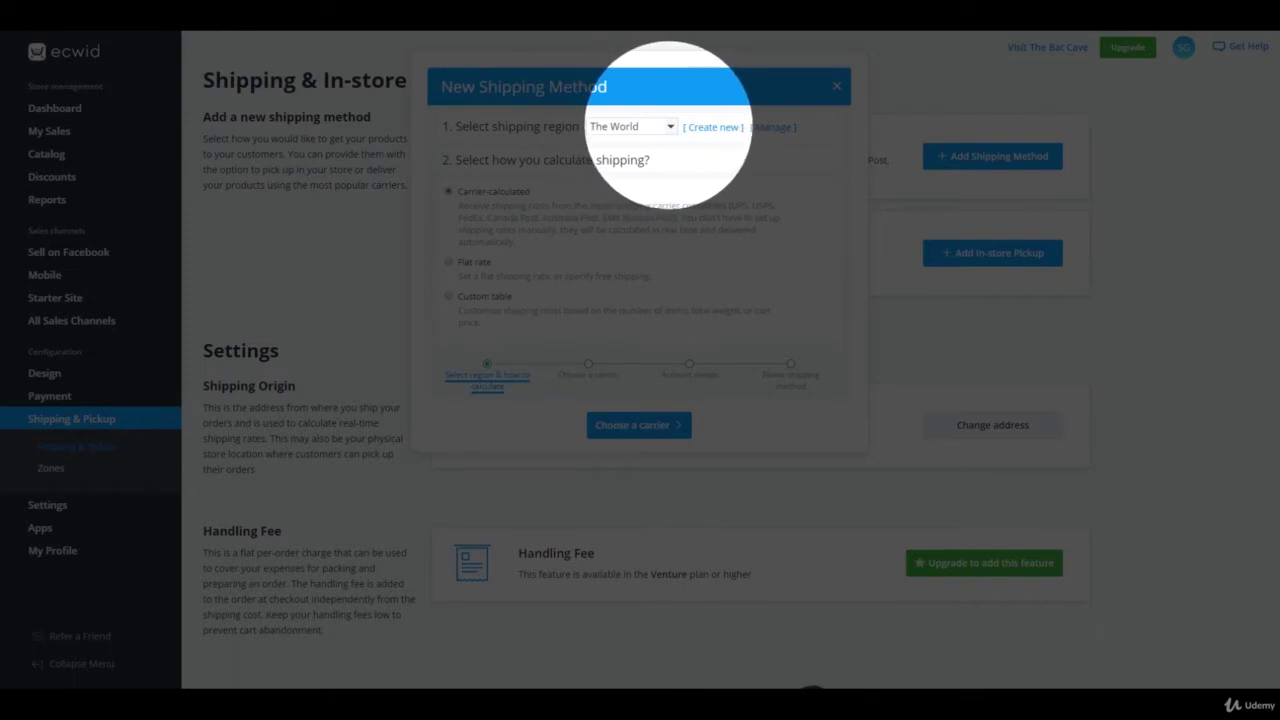
click(669, 126)
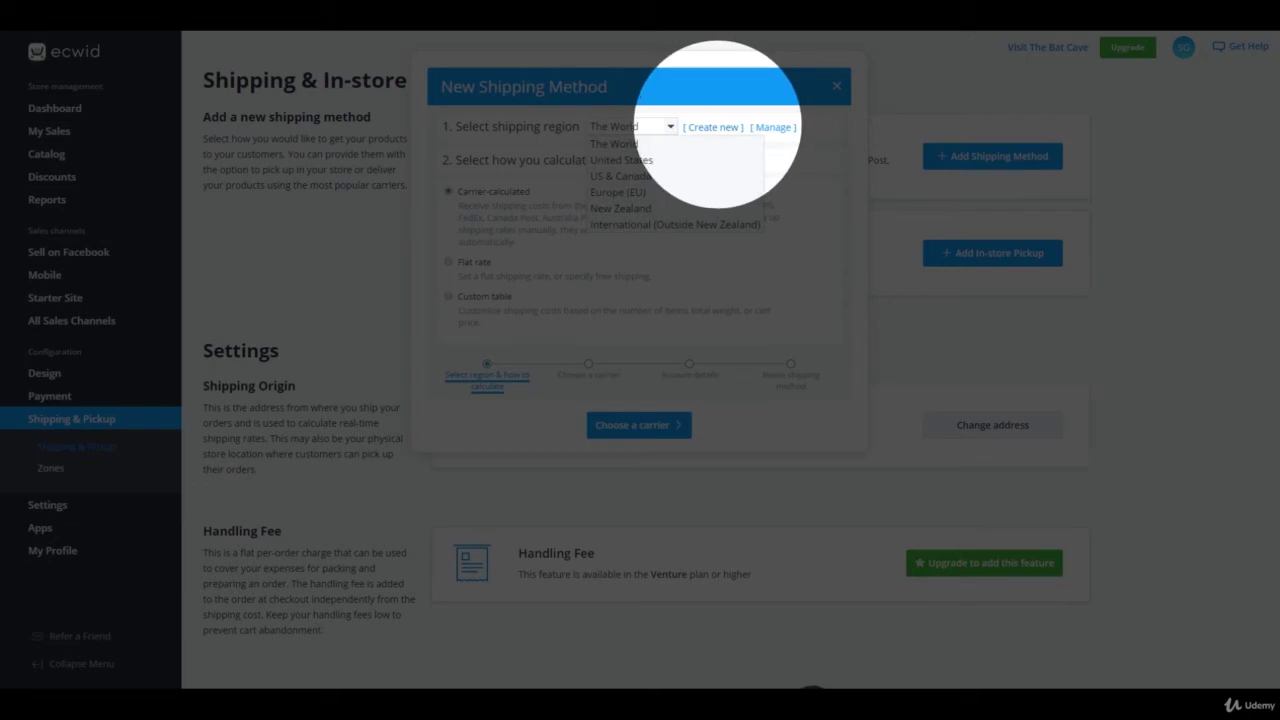
click(773, 127)
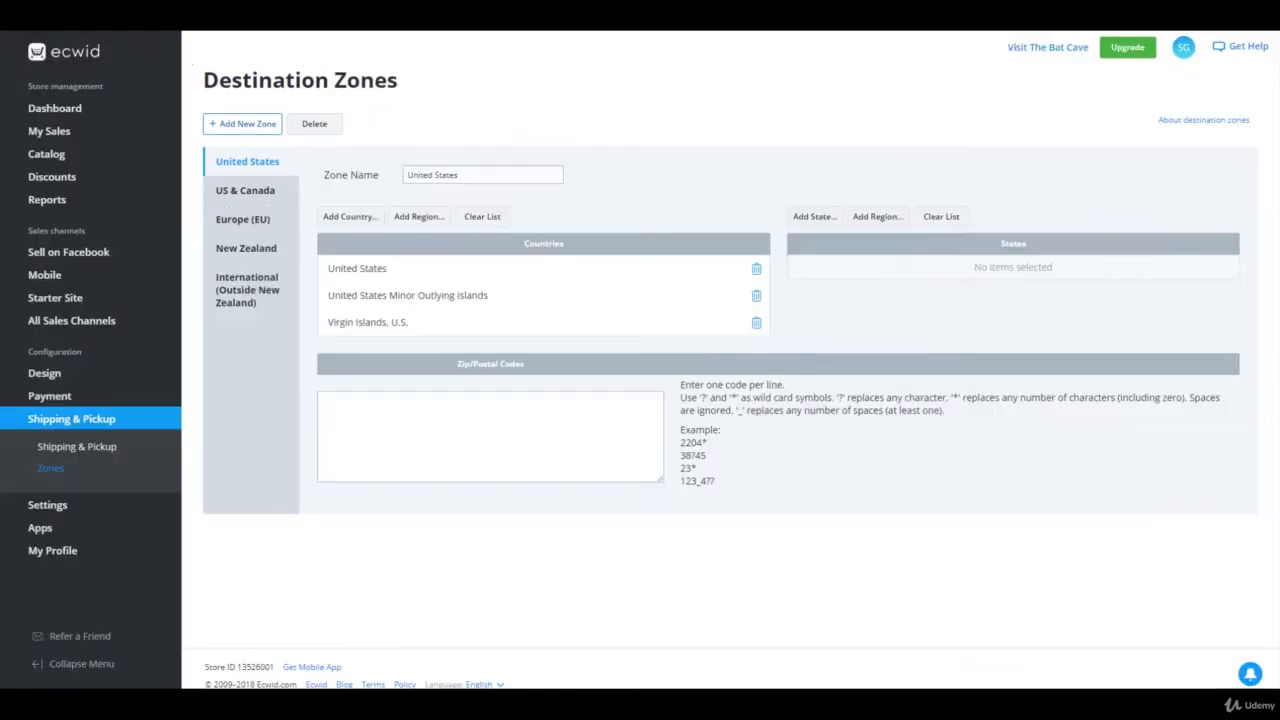
Add a new destination zone and name it New Zealand 2.
click(242, 123)
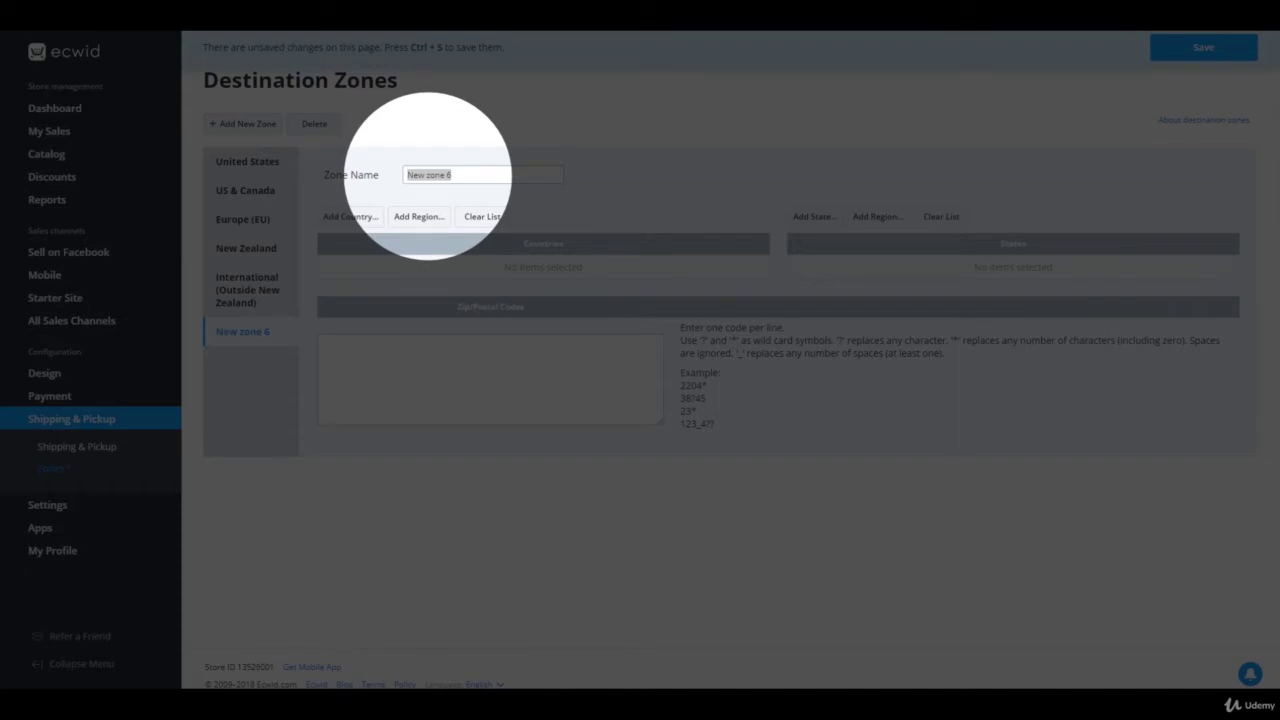
key(alt+f)
key(Escape)
click(430, 176)
drag(451, 176, 330, 170)
text(N)
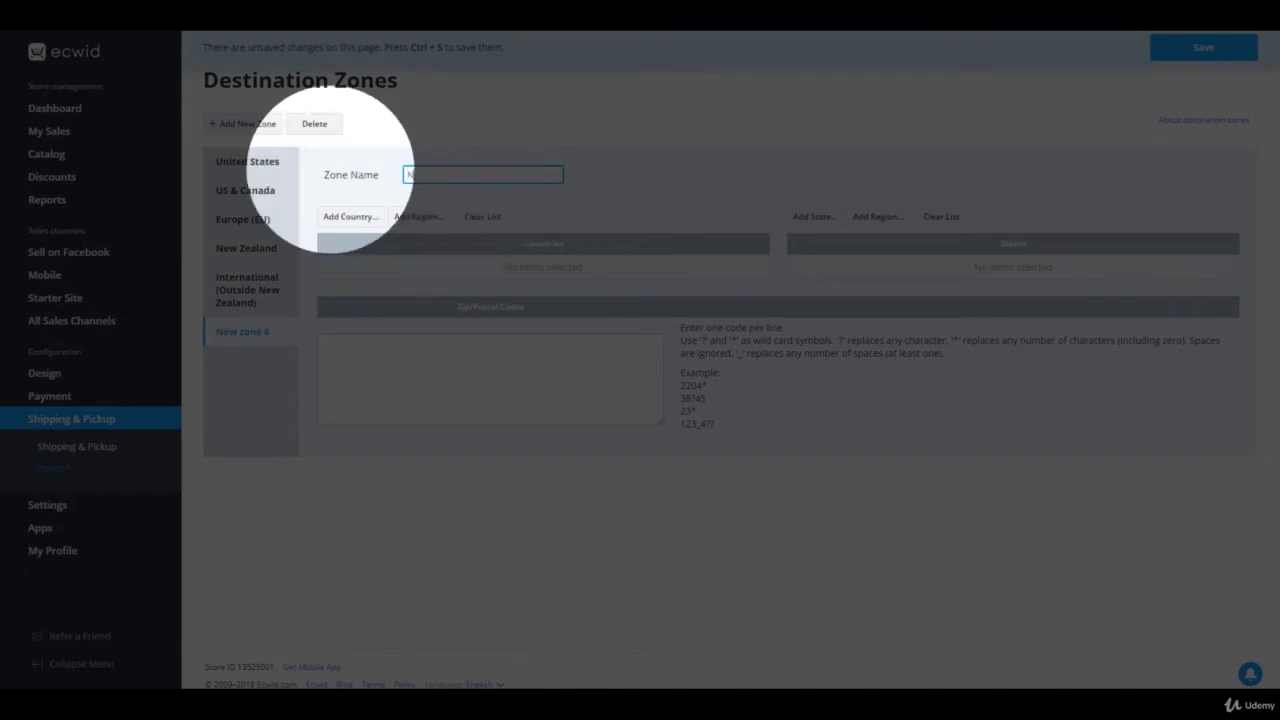
text(ew Zealand)
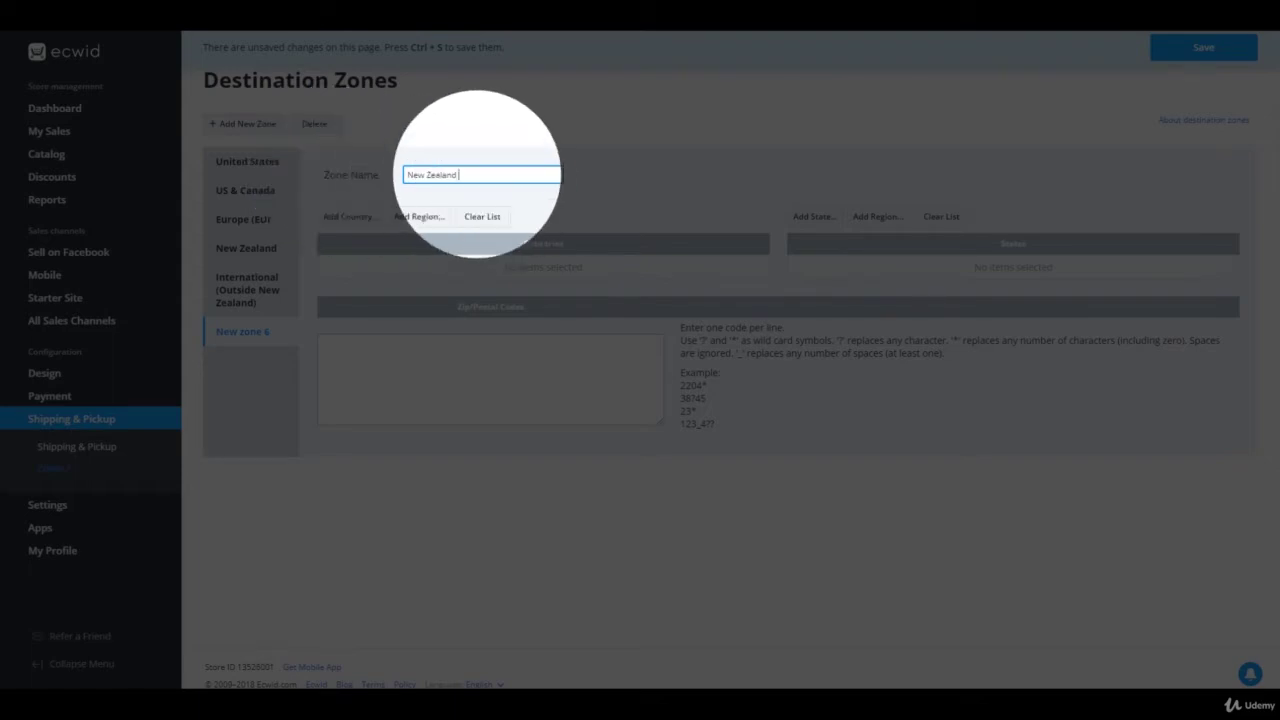
text( 2)
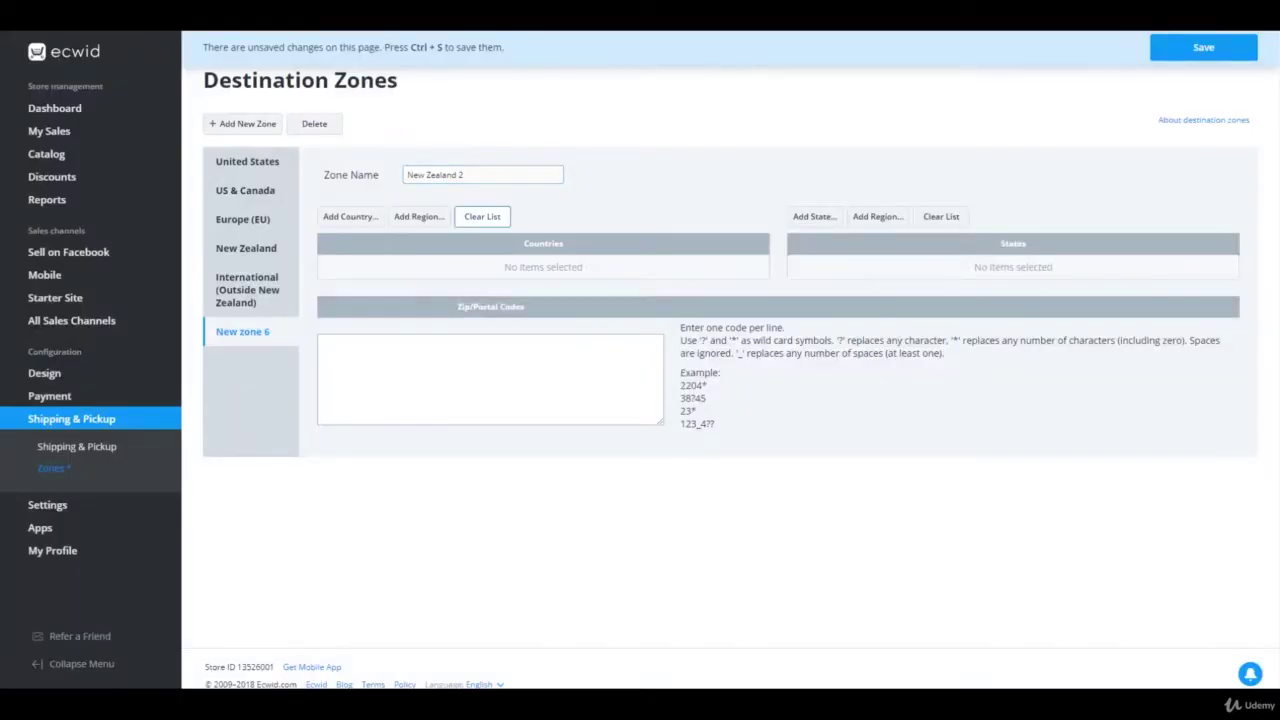
Add New Zealand to the new zone's countries and save the destination zones.
key(Tab)
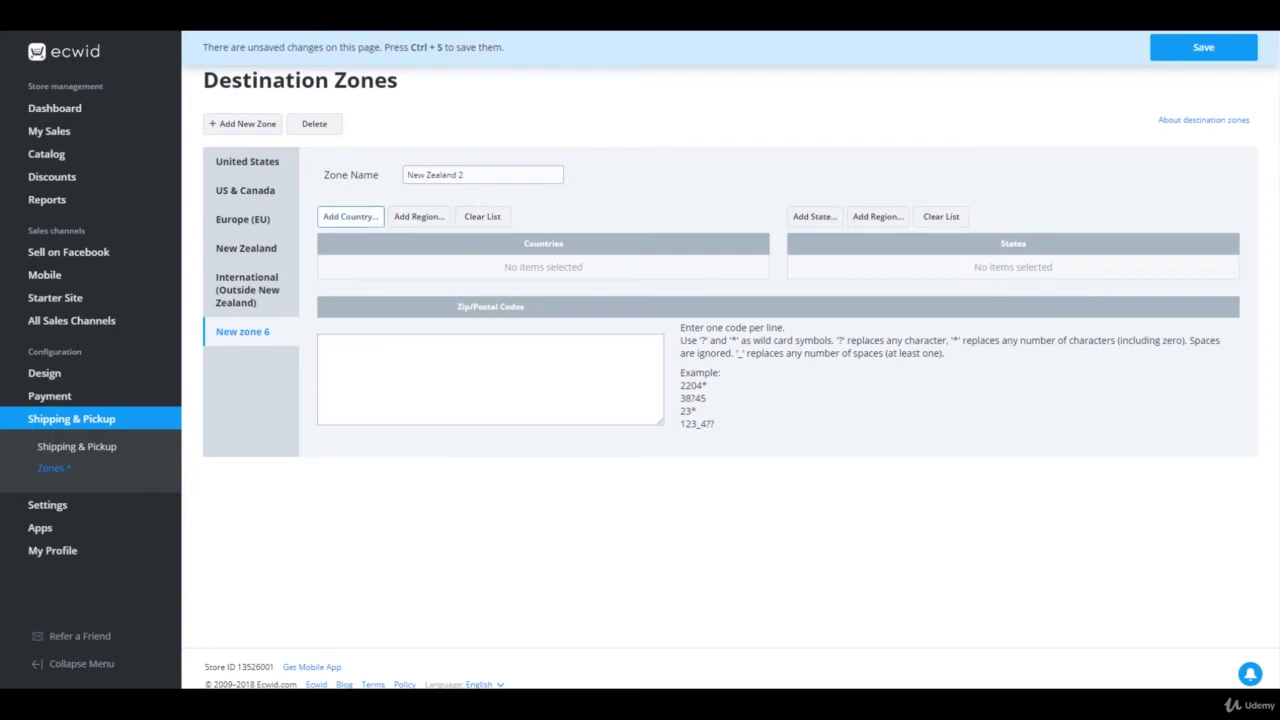
key(Tab)
key(Tab)
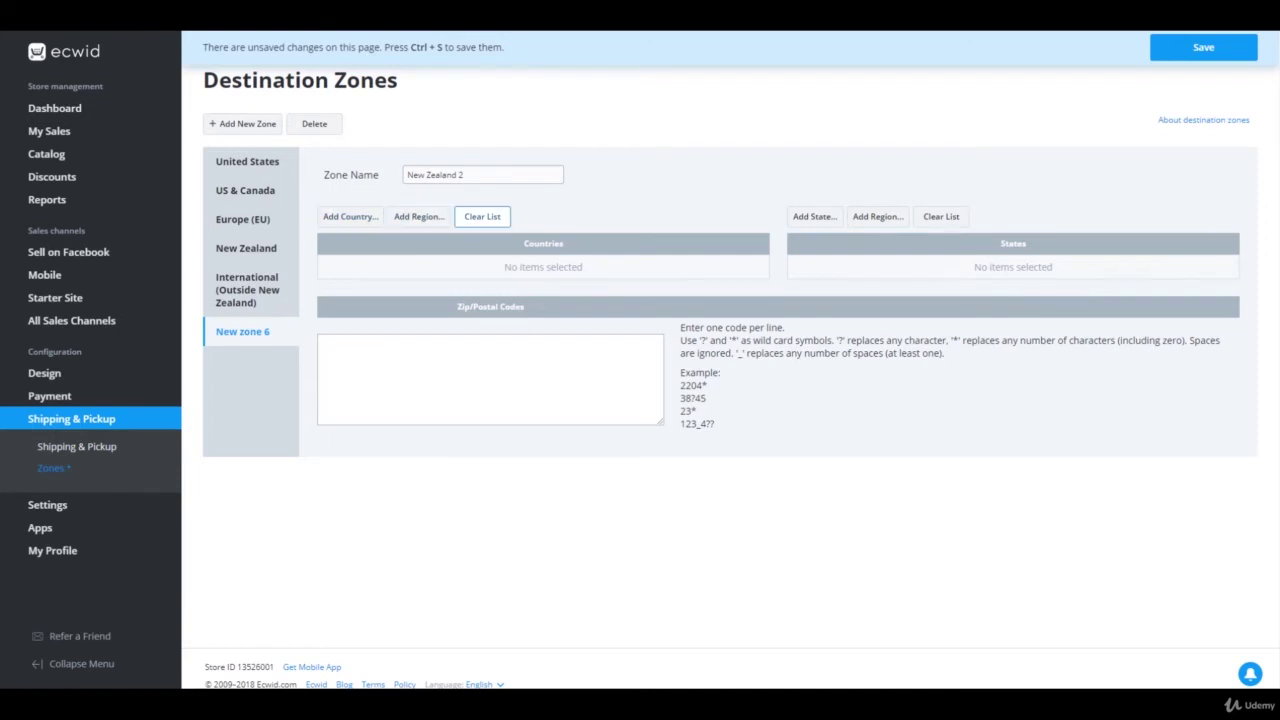
key(shift+Tab)
key(shift+Tab)
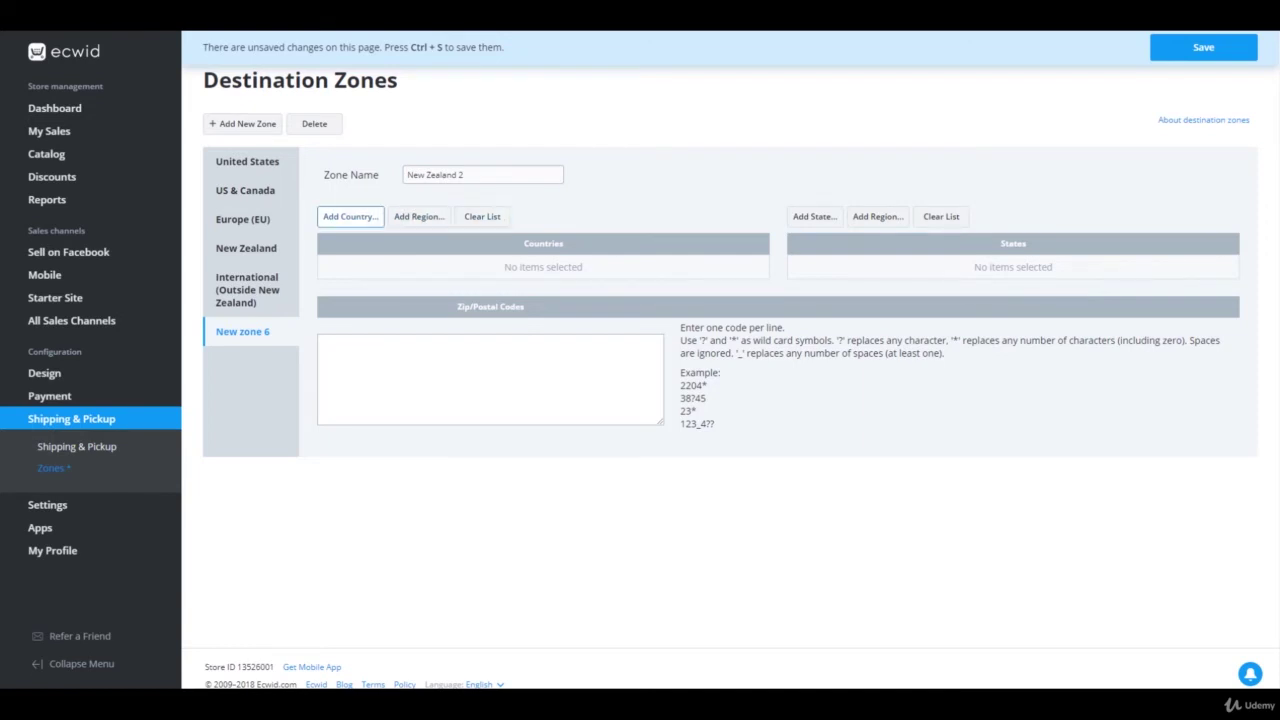
key(Return)
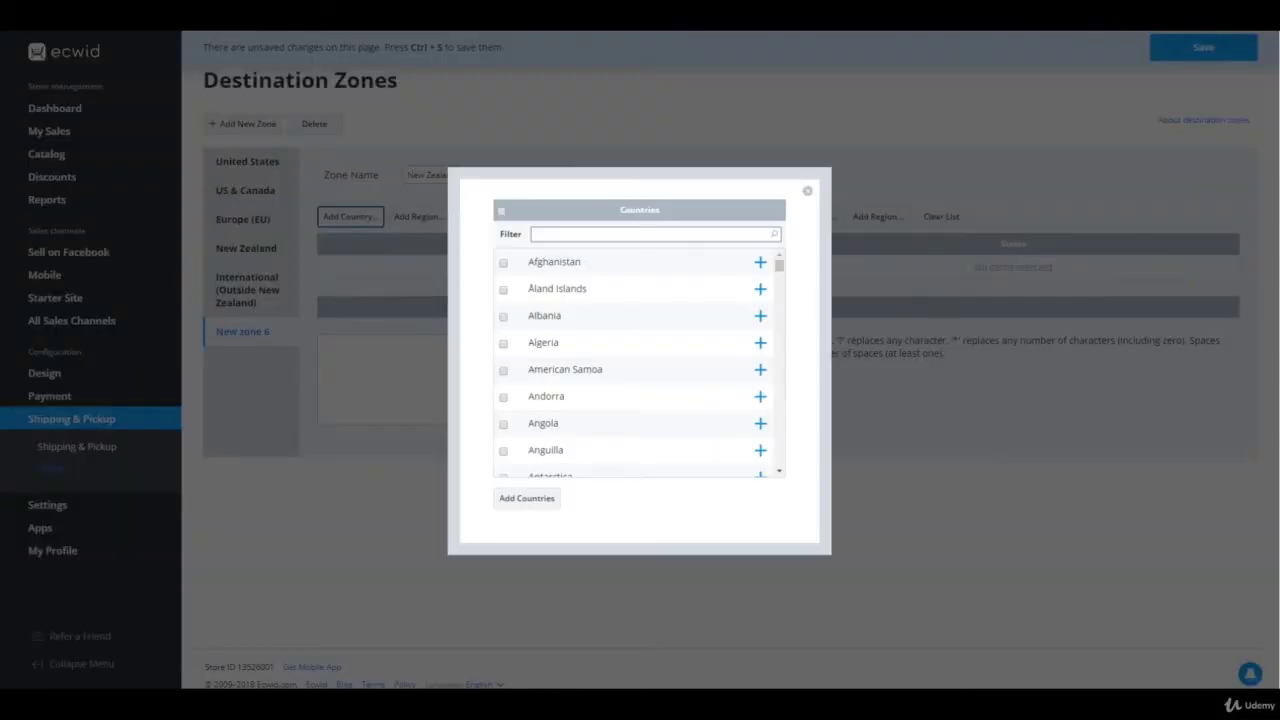
text(New Zeald)
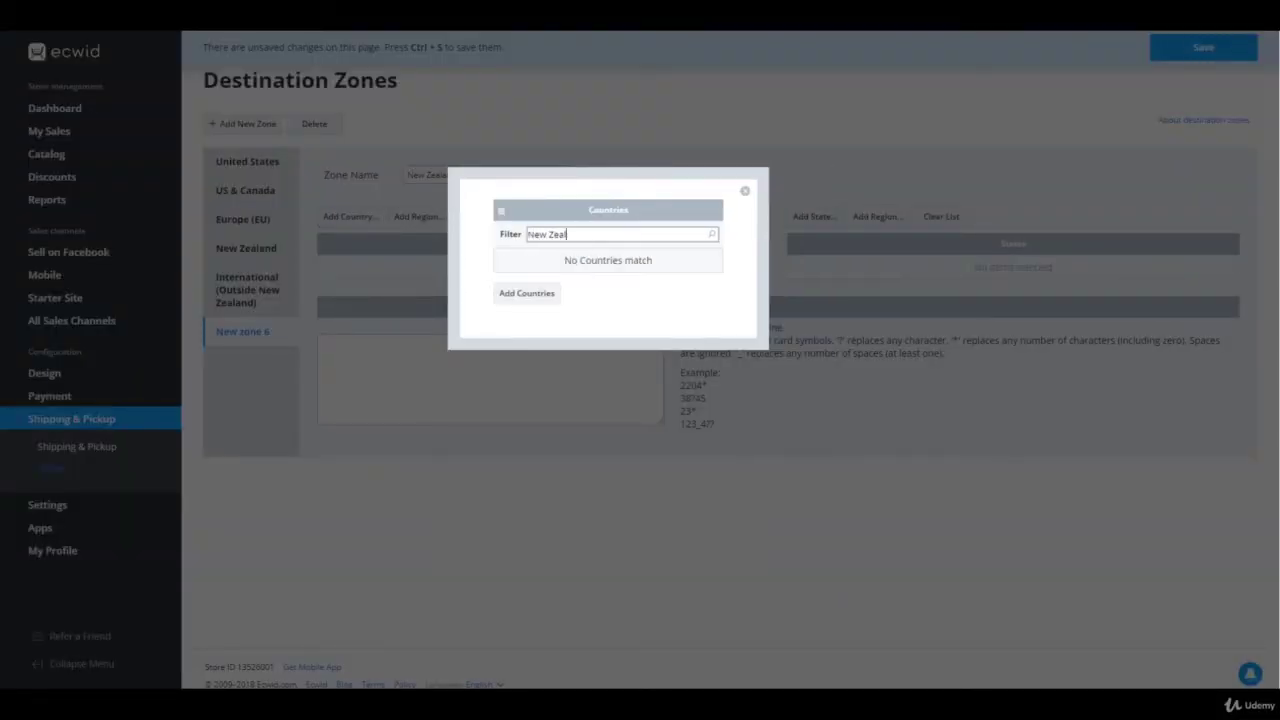
text(nd)
key(BackSpace)
text(and)
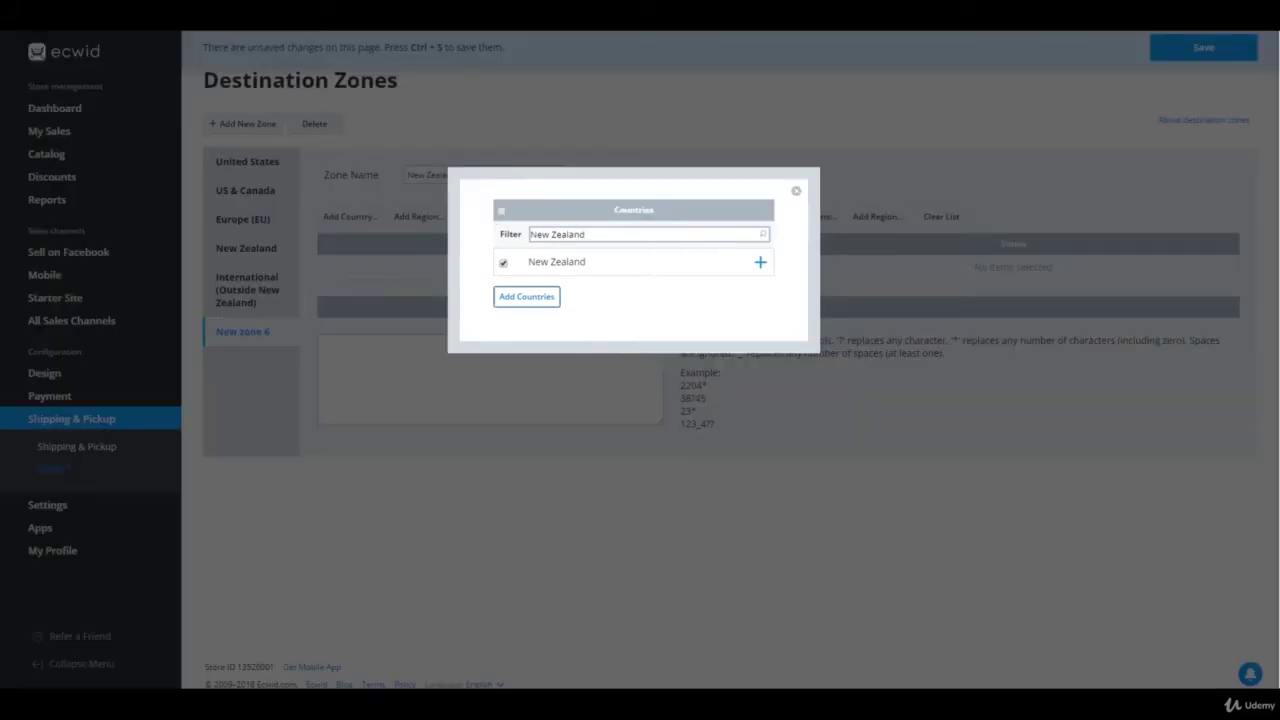
key(Return)
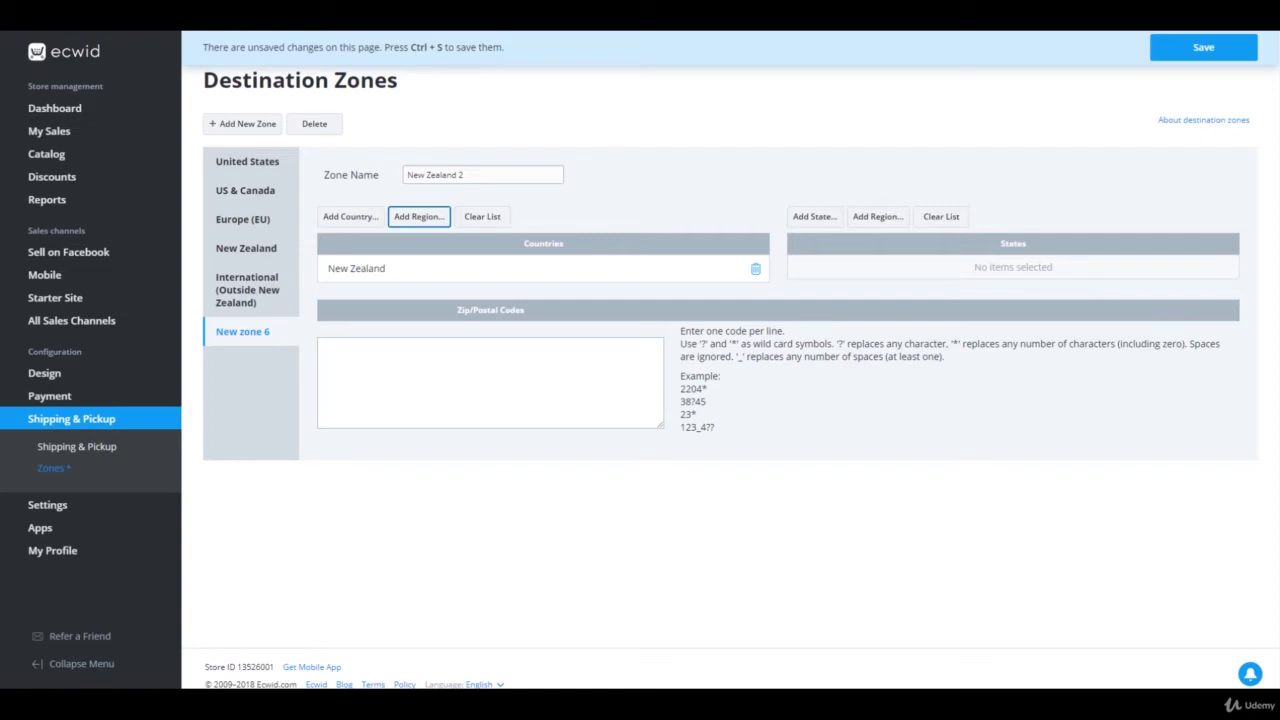
key(ctrl+s)
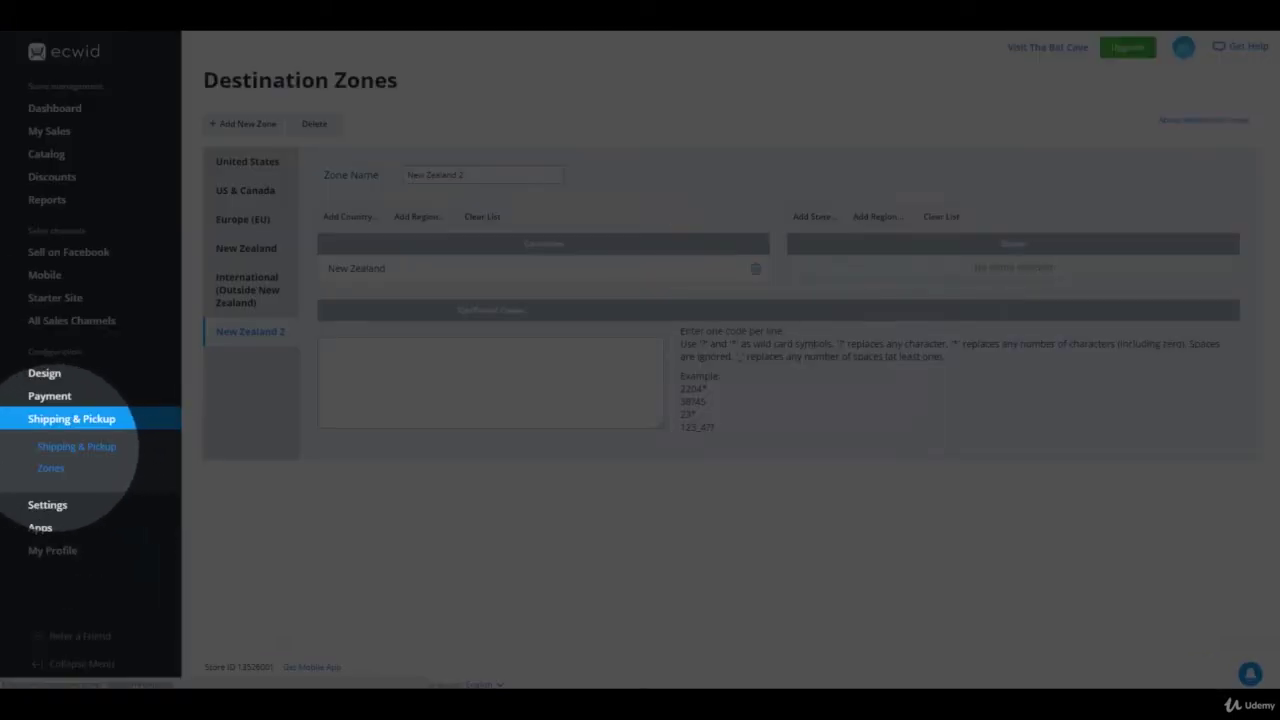
Start a new shipping method for the New Zealand 2 region, calculated by custom table, and proceed to its rates and delivery speed.
click(76, 446)
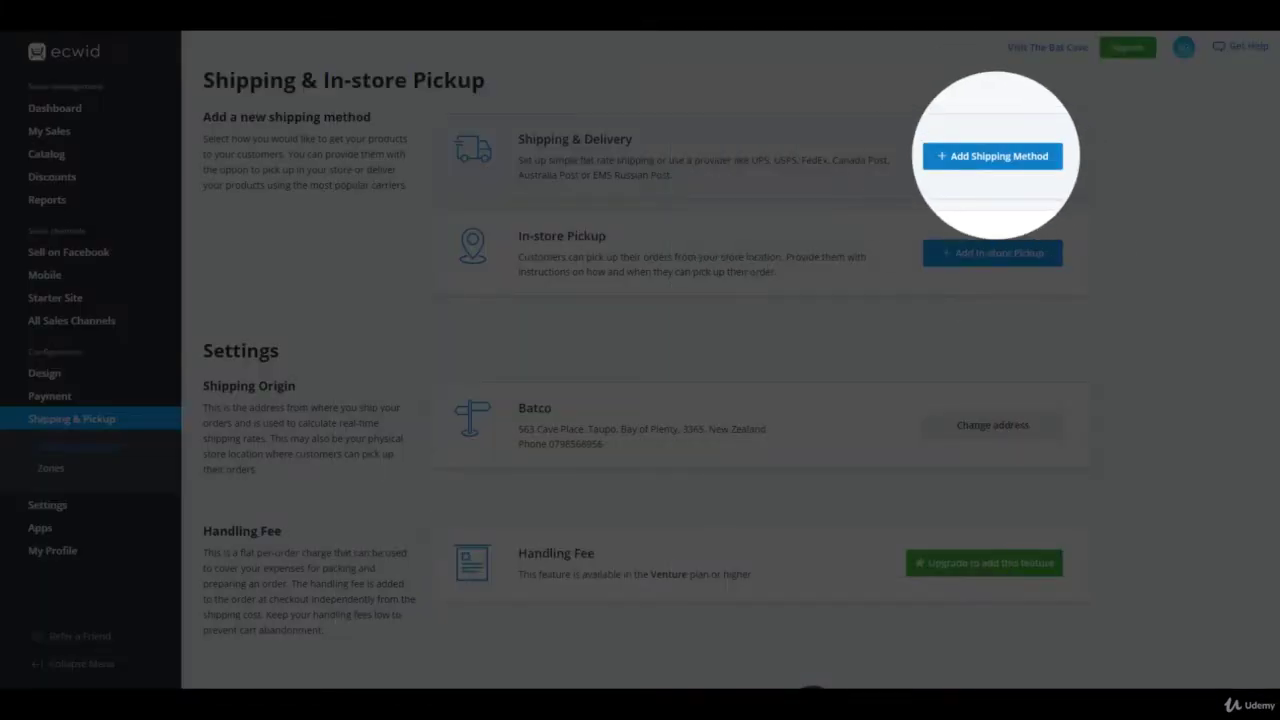
click(995, 156)
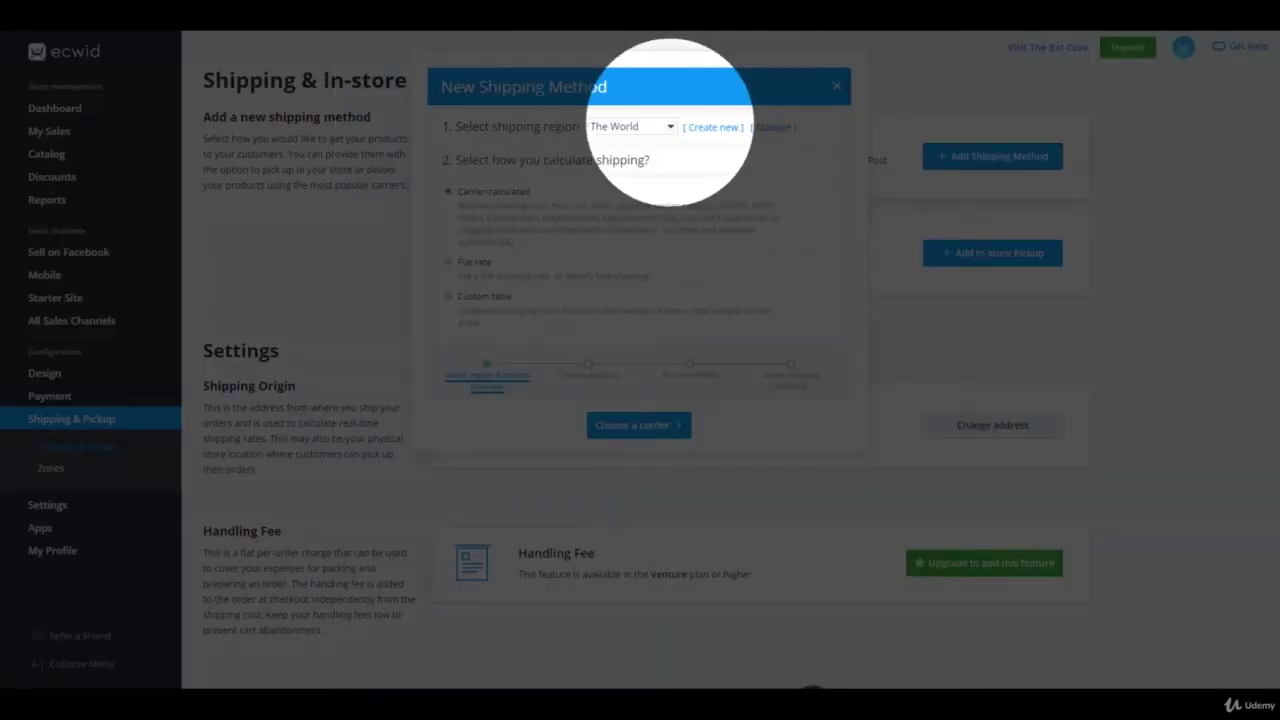
click(671, 126)
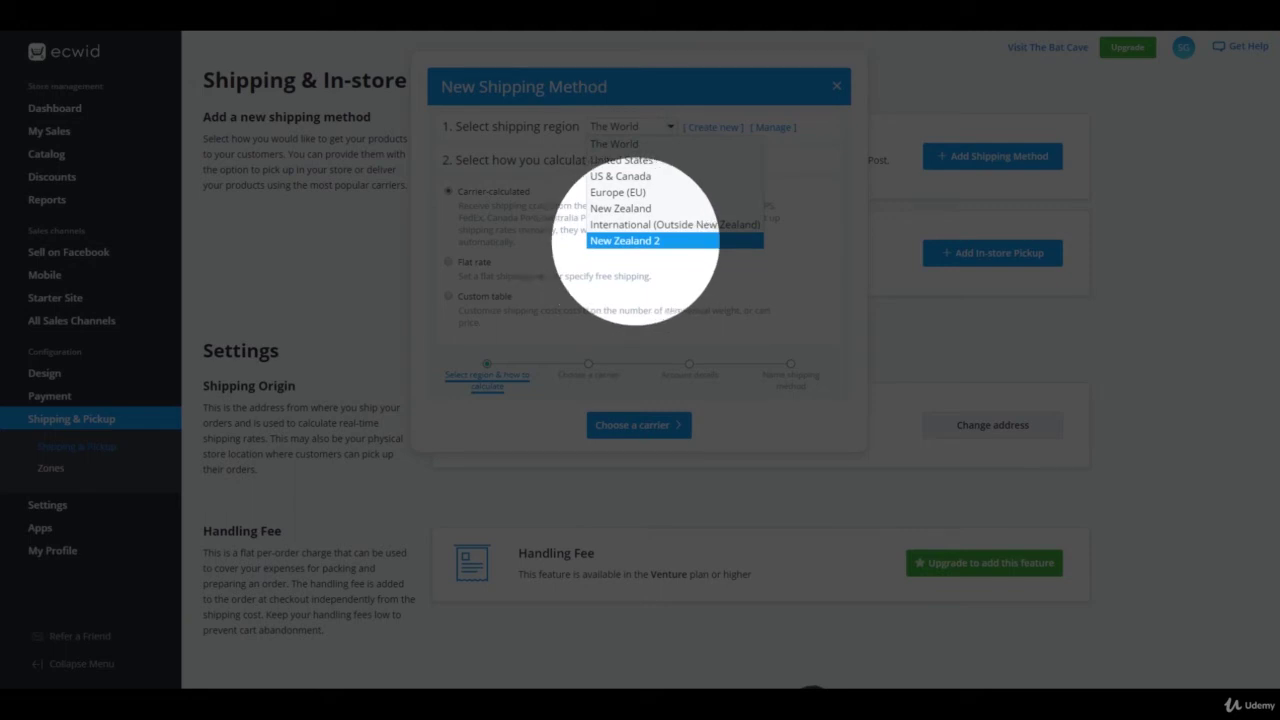
click(624, 240)
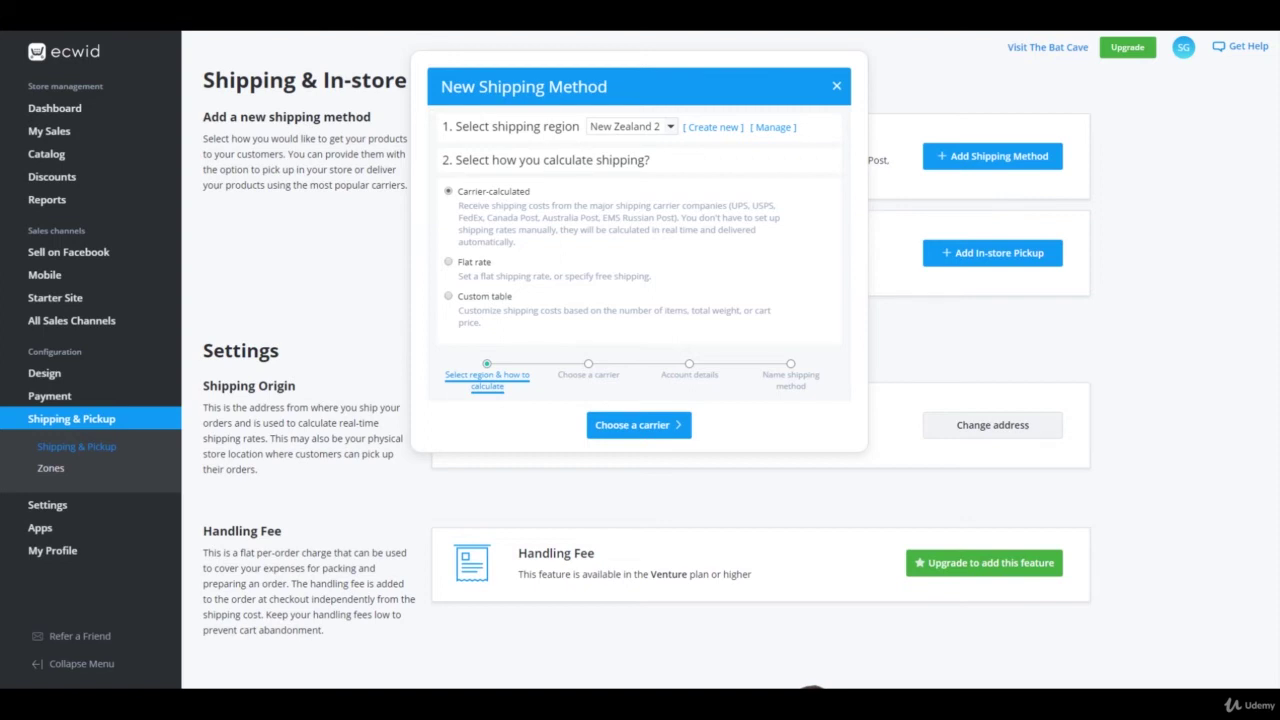
click(449, 296)
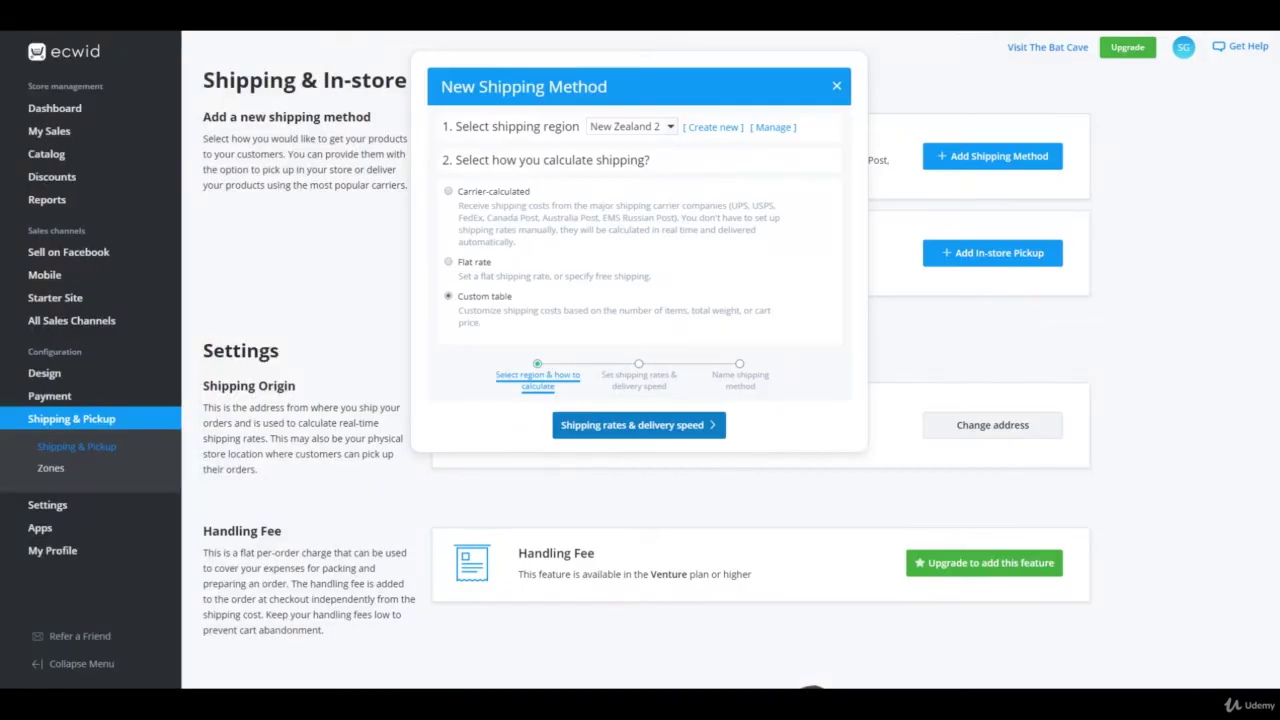
click(616, 425)
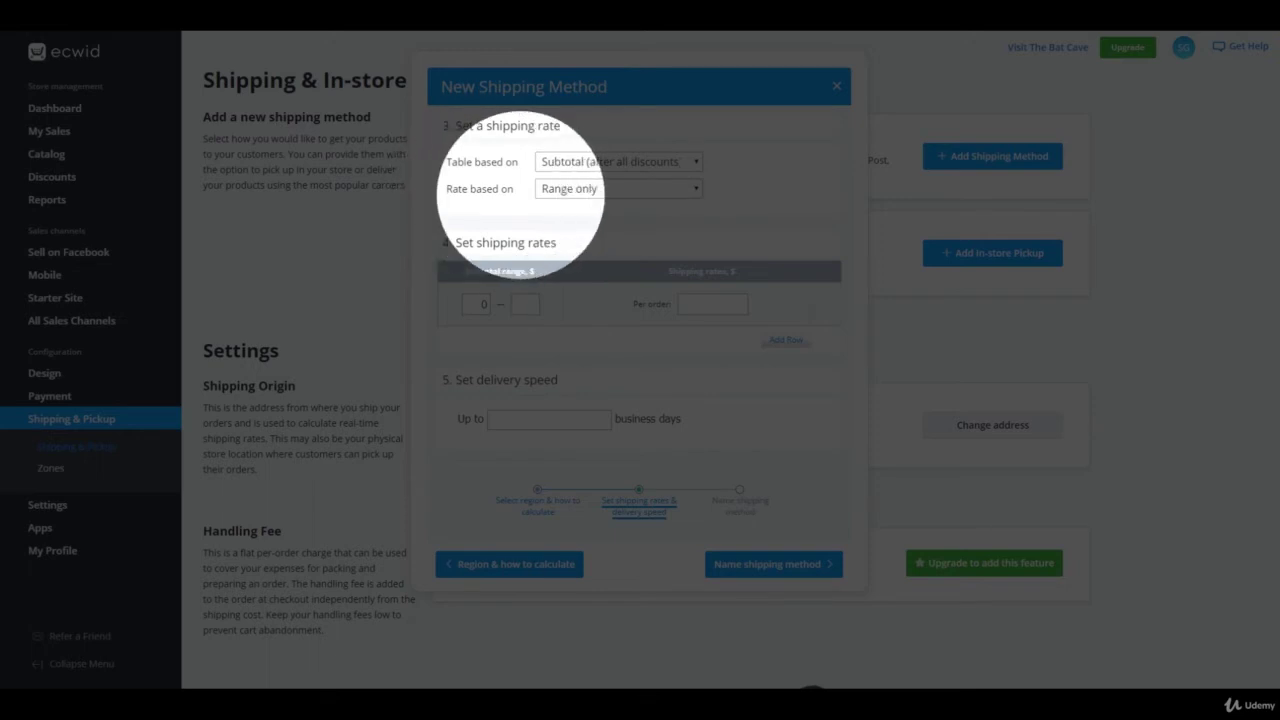
Base the rate on range only and charge $5 per order for the $0 to $10 subtotal range.
click(624, 190)
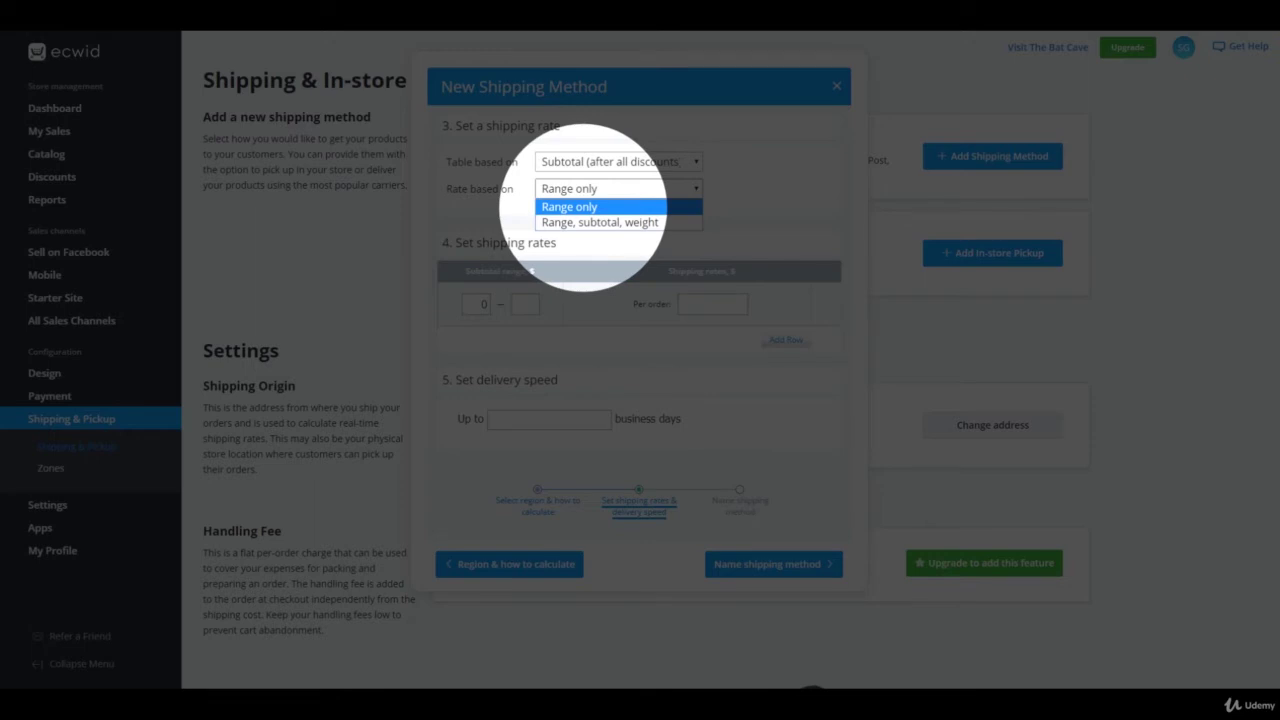
click(583, 207)
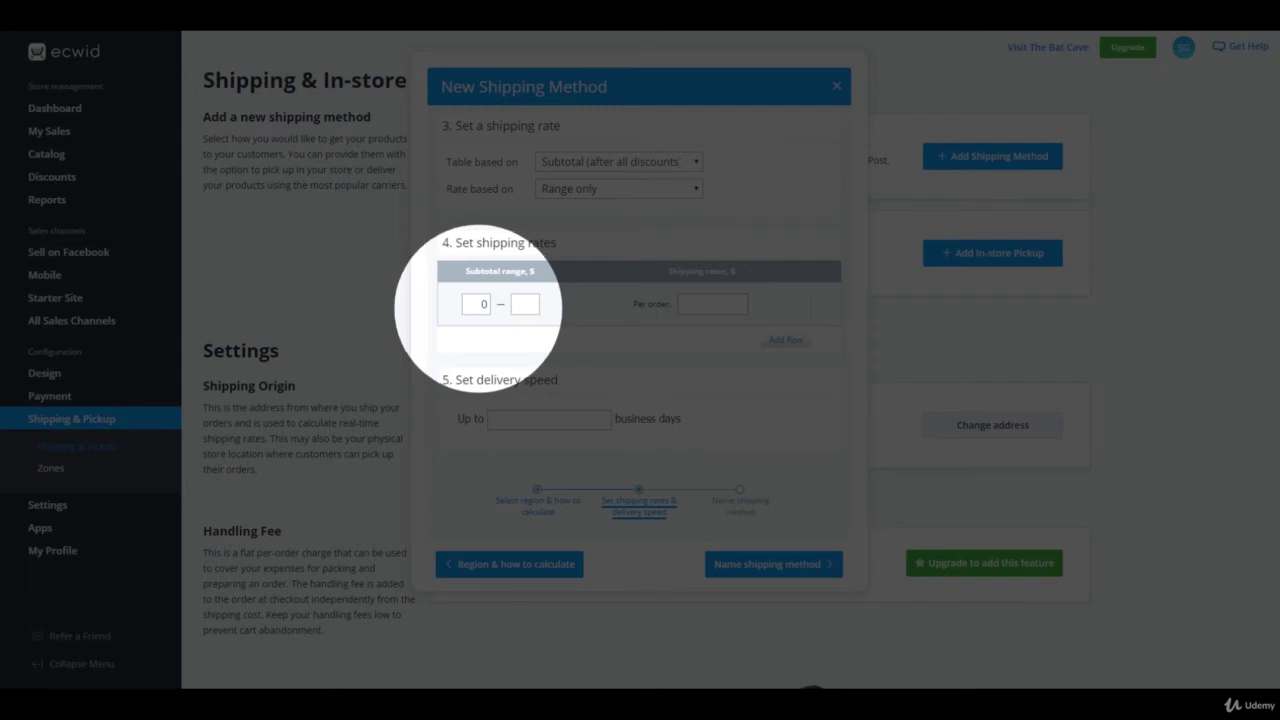
click(524, 304)
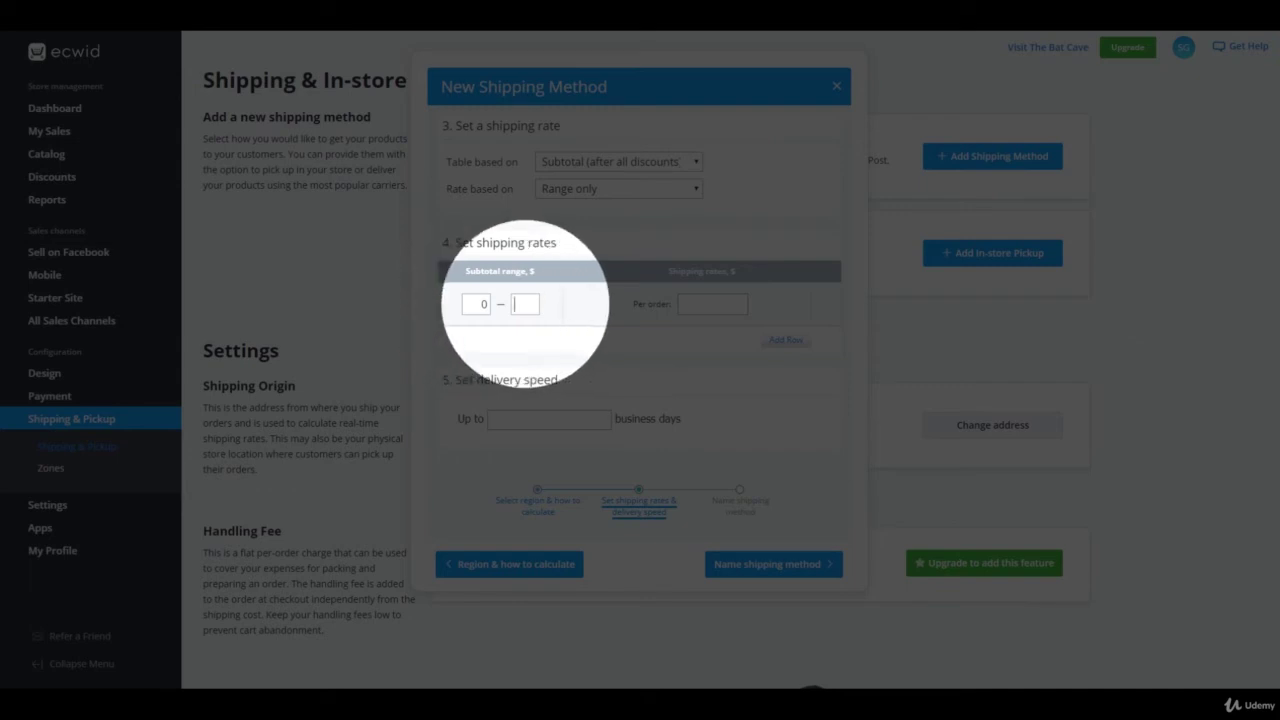
text(10)
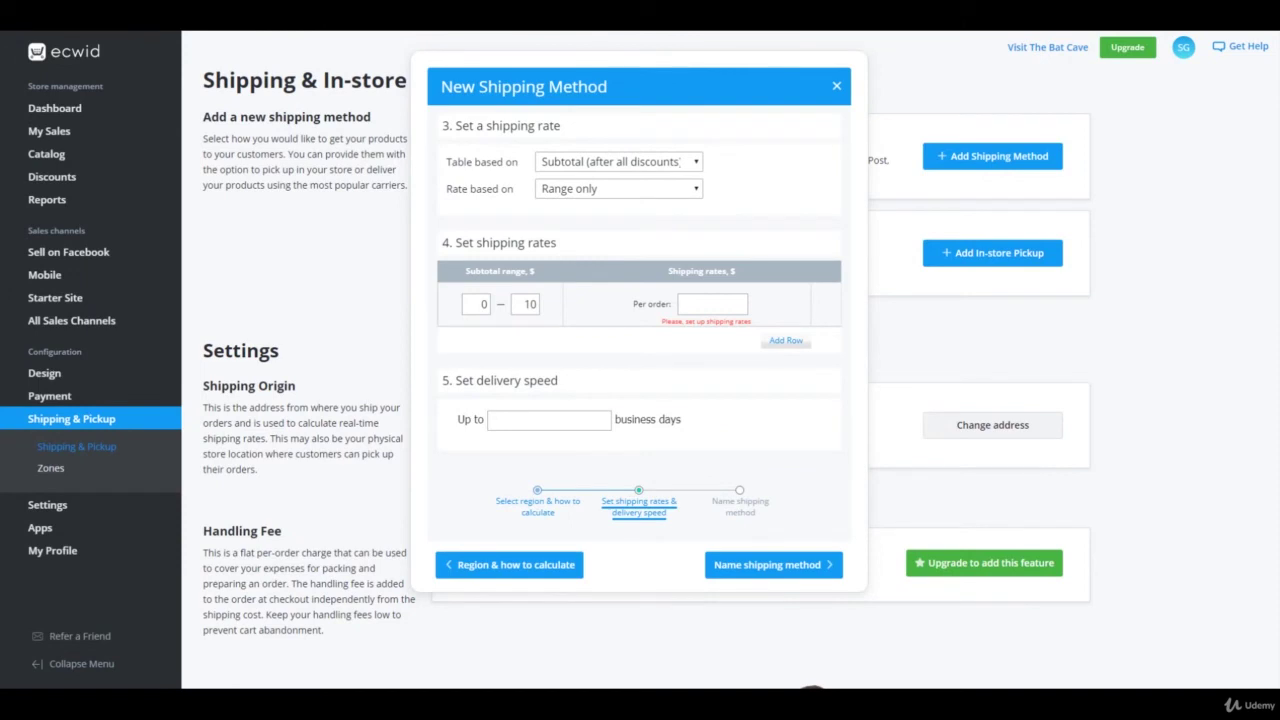
text(5)
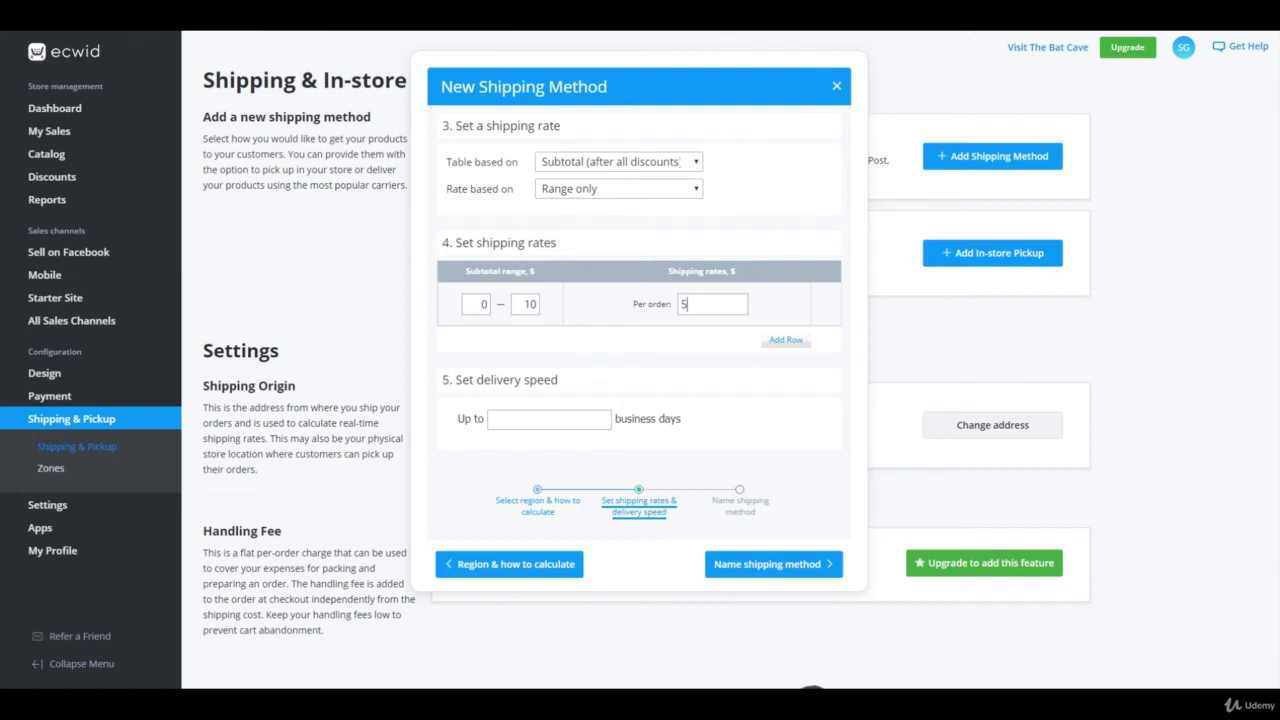
key(Tab)
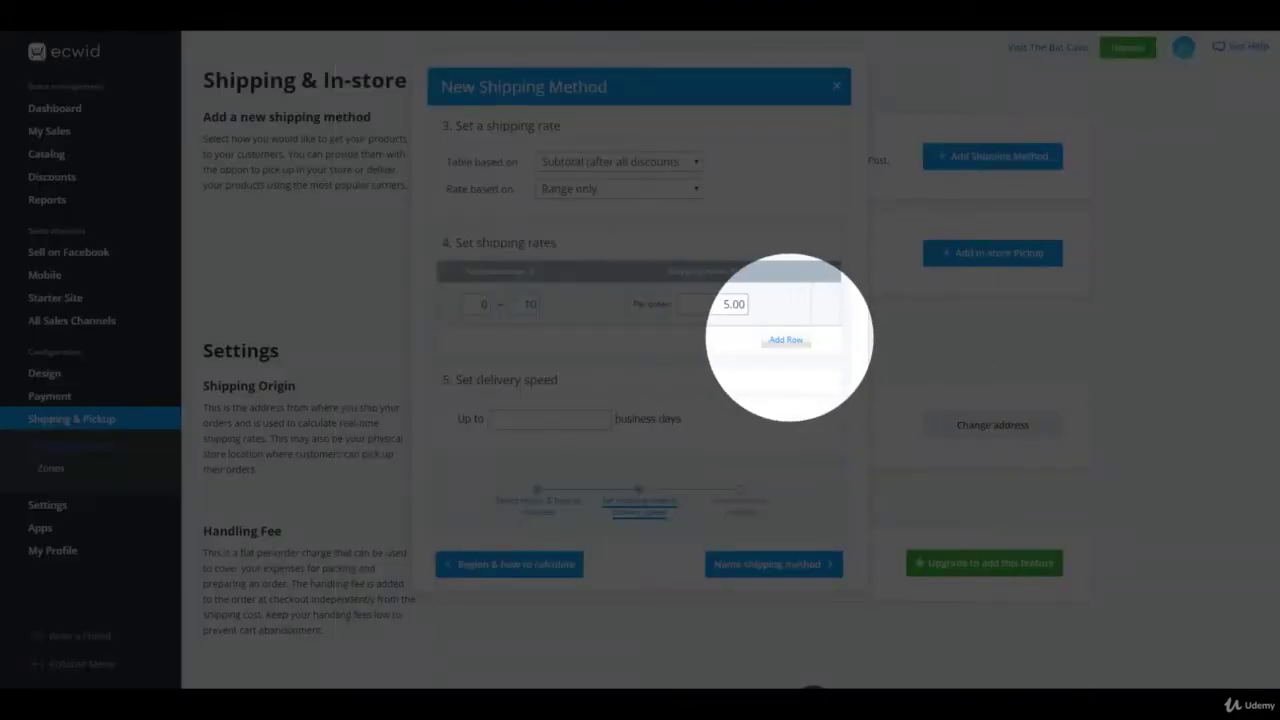
Add a second rate row charging $10 per order for the $10 to $20 subtotal range.
click(786, 340)
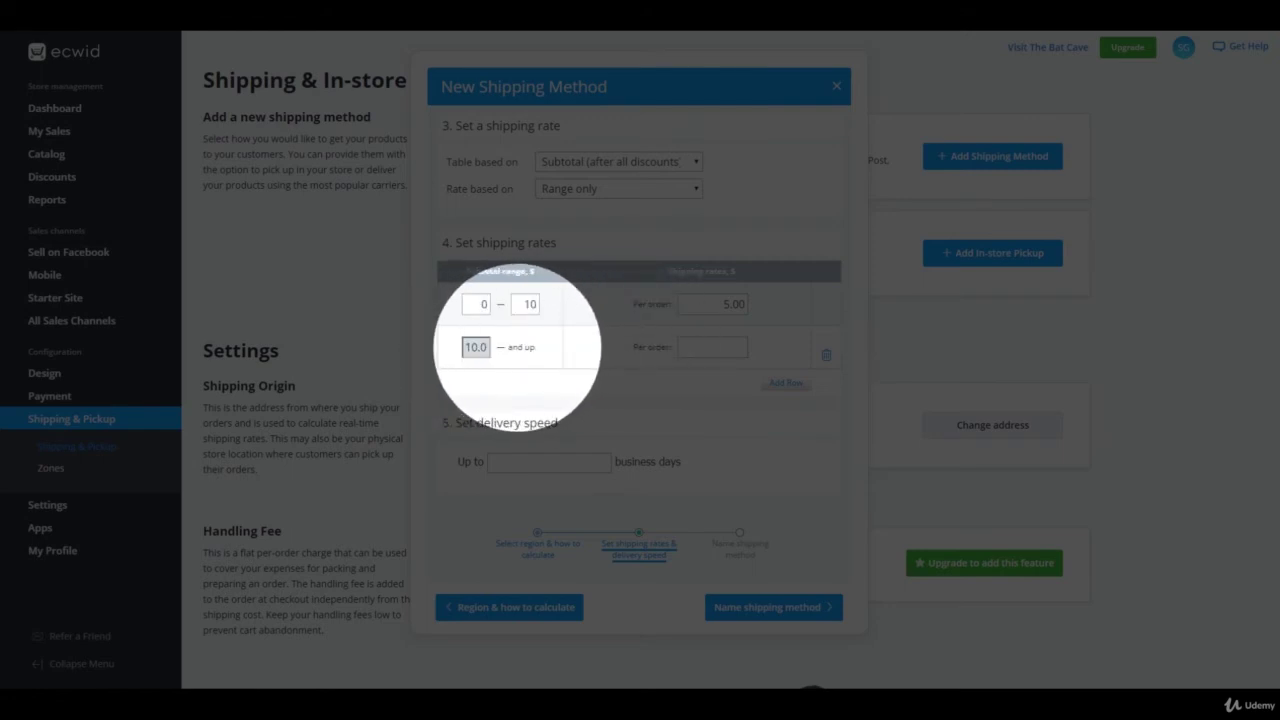
click(517, 348)
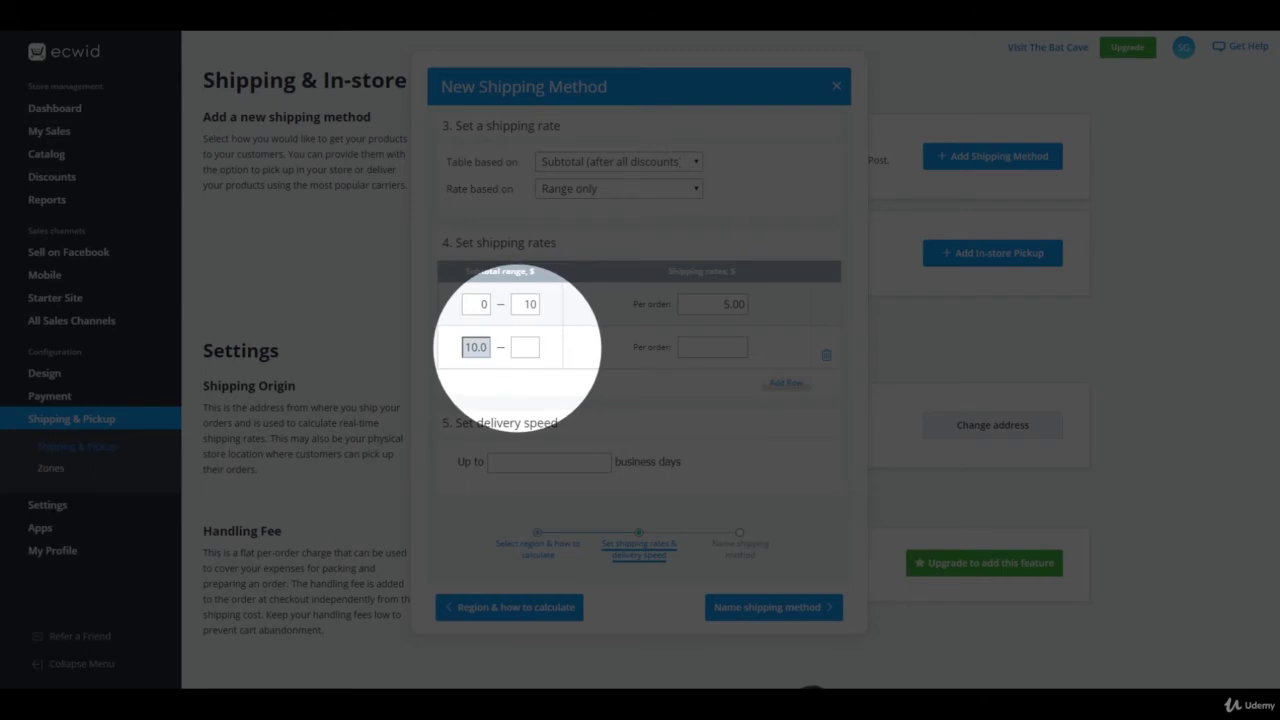
text(20)
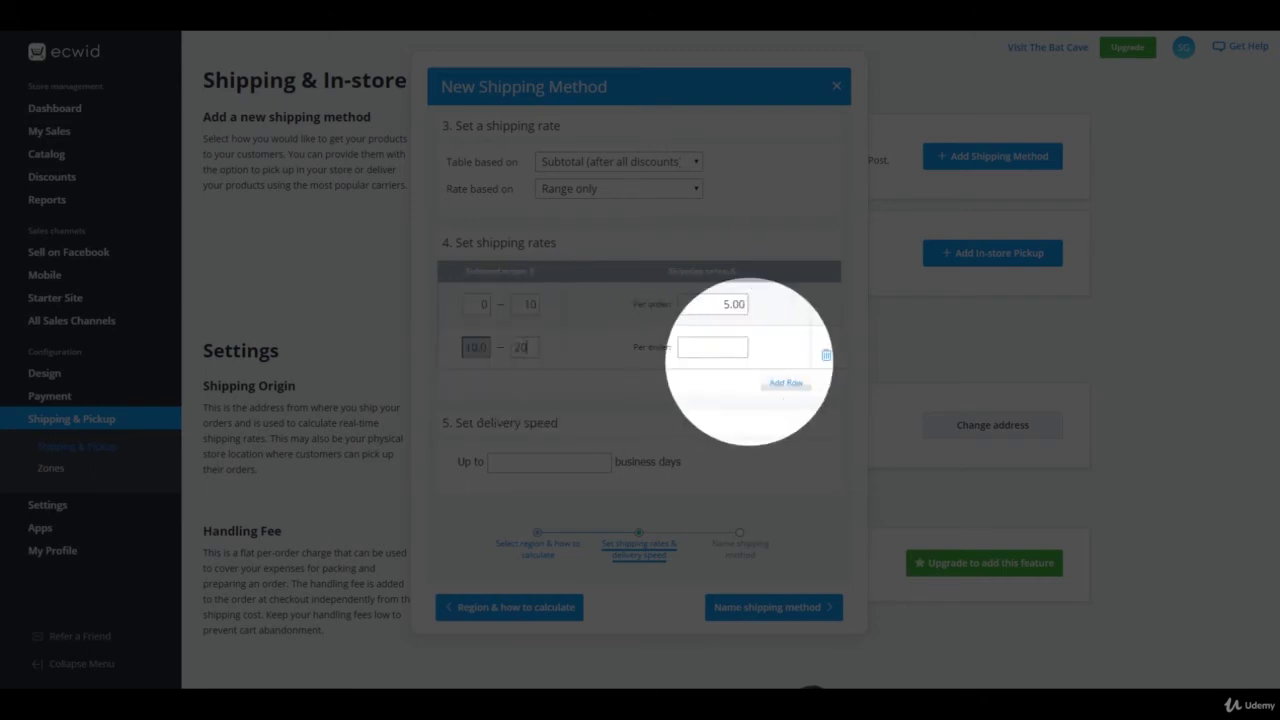
click(700, 348)
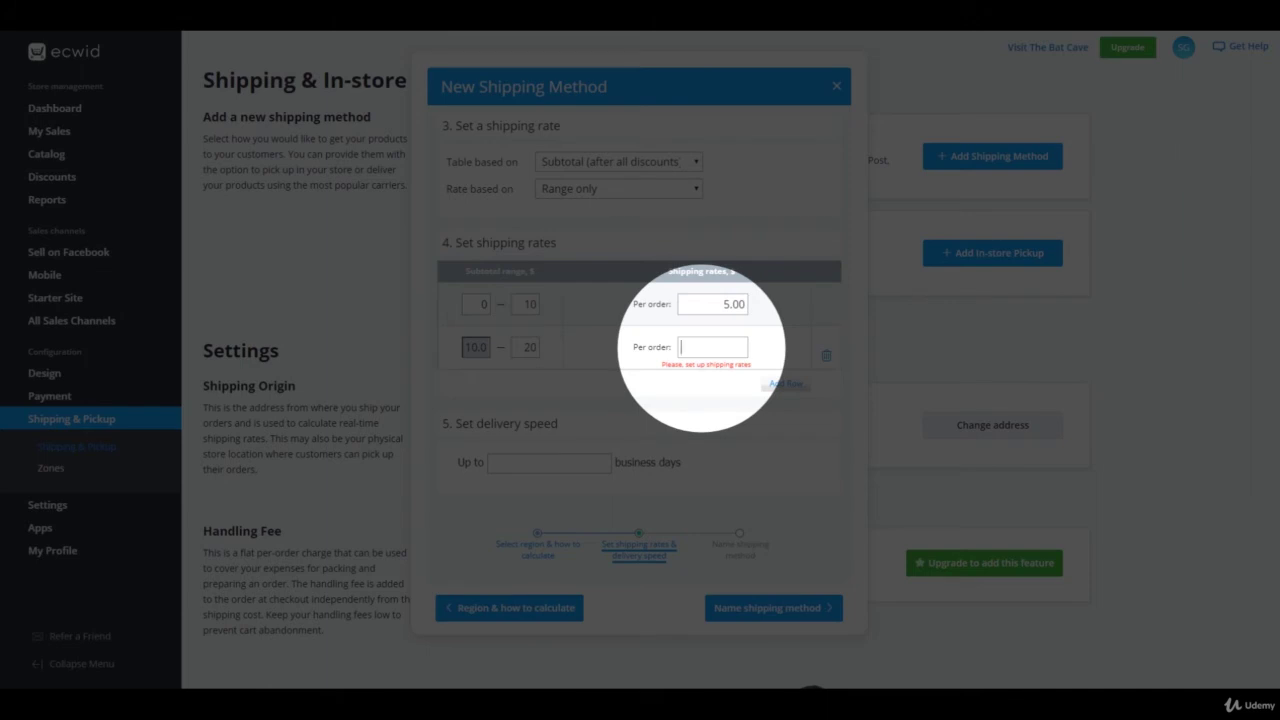
text(10)
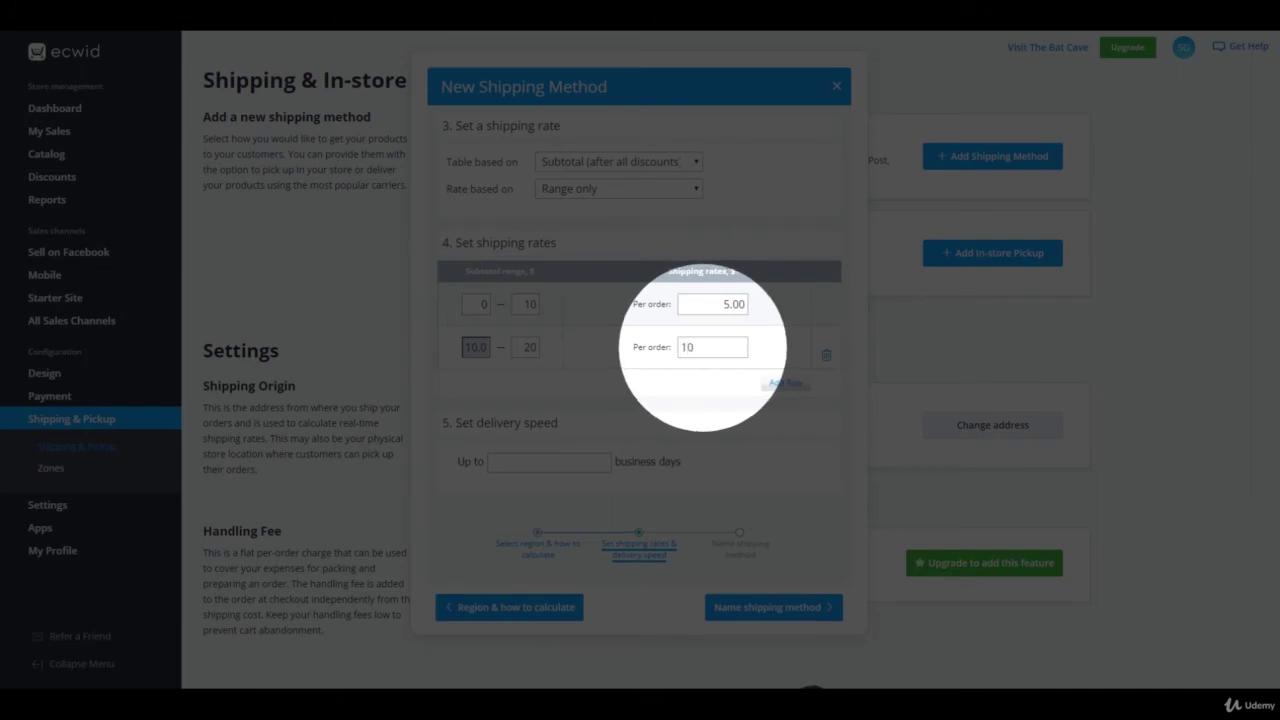
key(Tab)
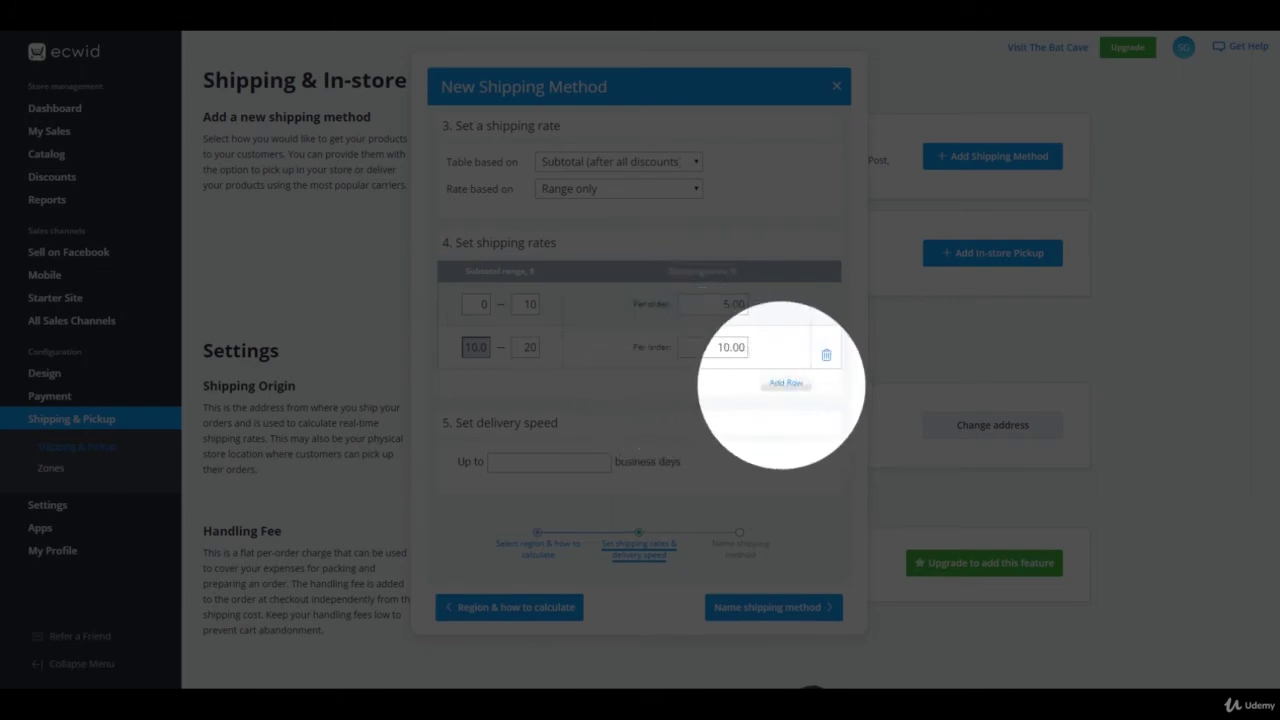
Add a third rate row charging $20 per order for the $20 to $30 subtotal range.
click(786, 383)
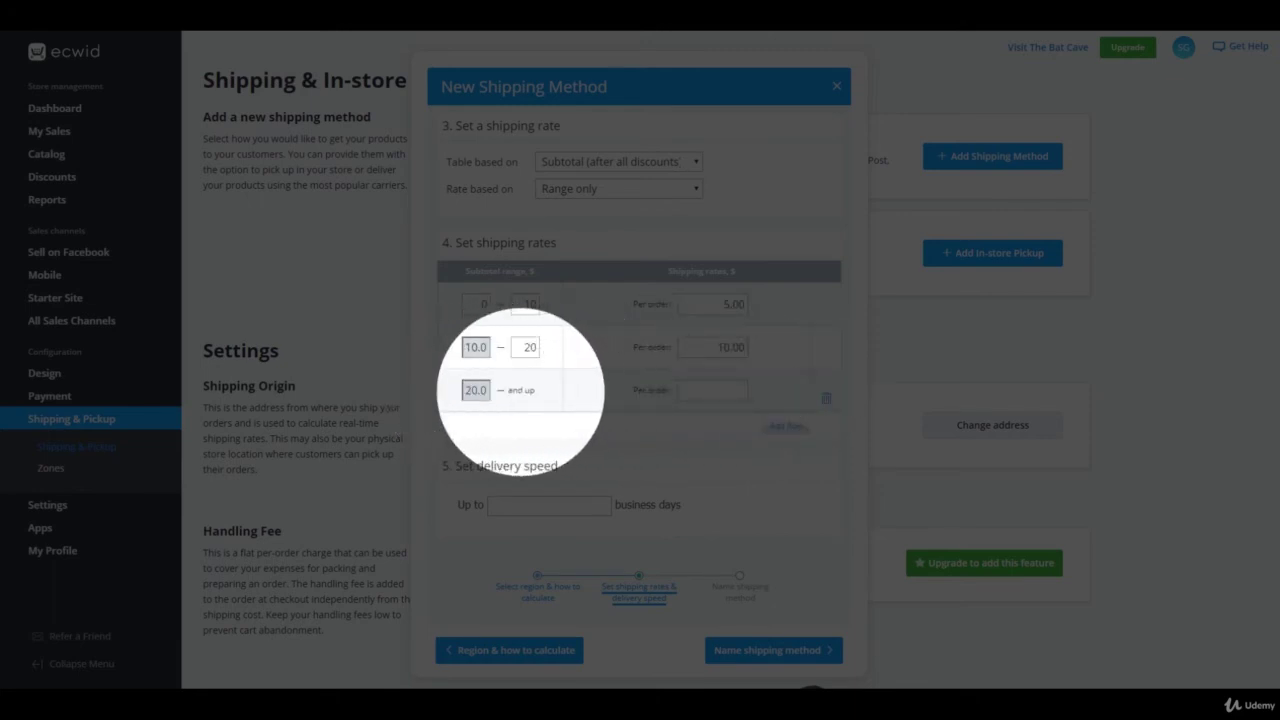
click(521, 391)
text(30)
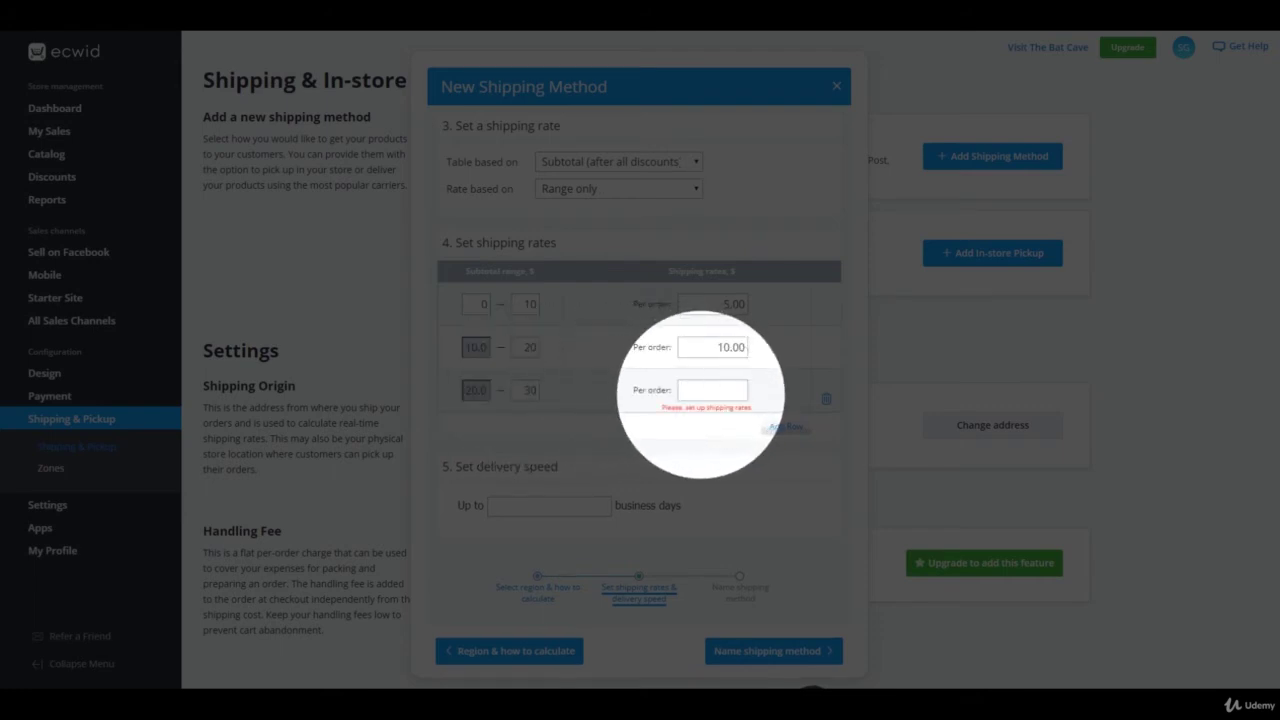
text(20)
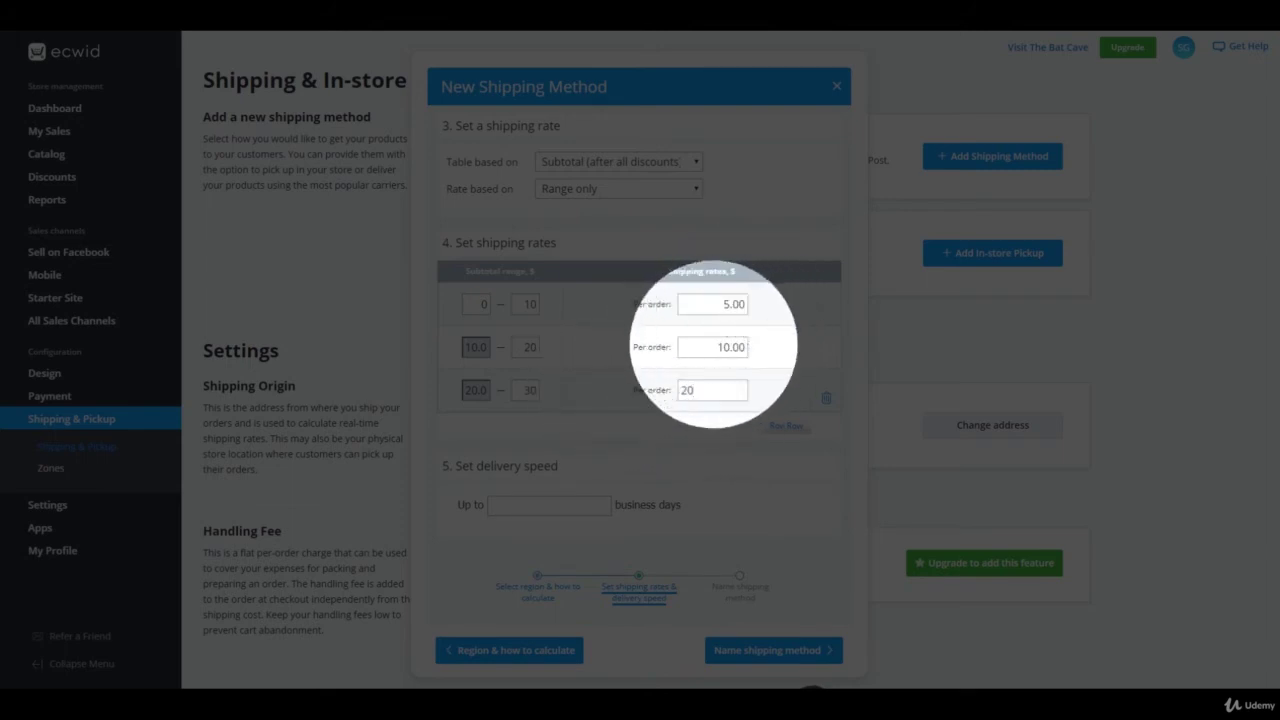
click(589, 387)
Add a final rate row charging $50 per order for subtotals of $30 and up.
click(786, 426)
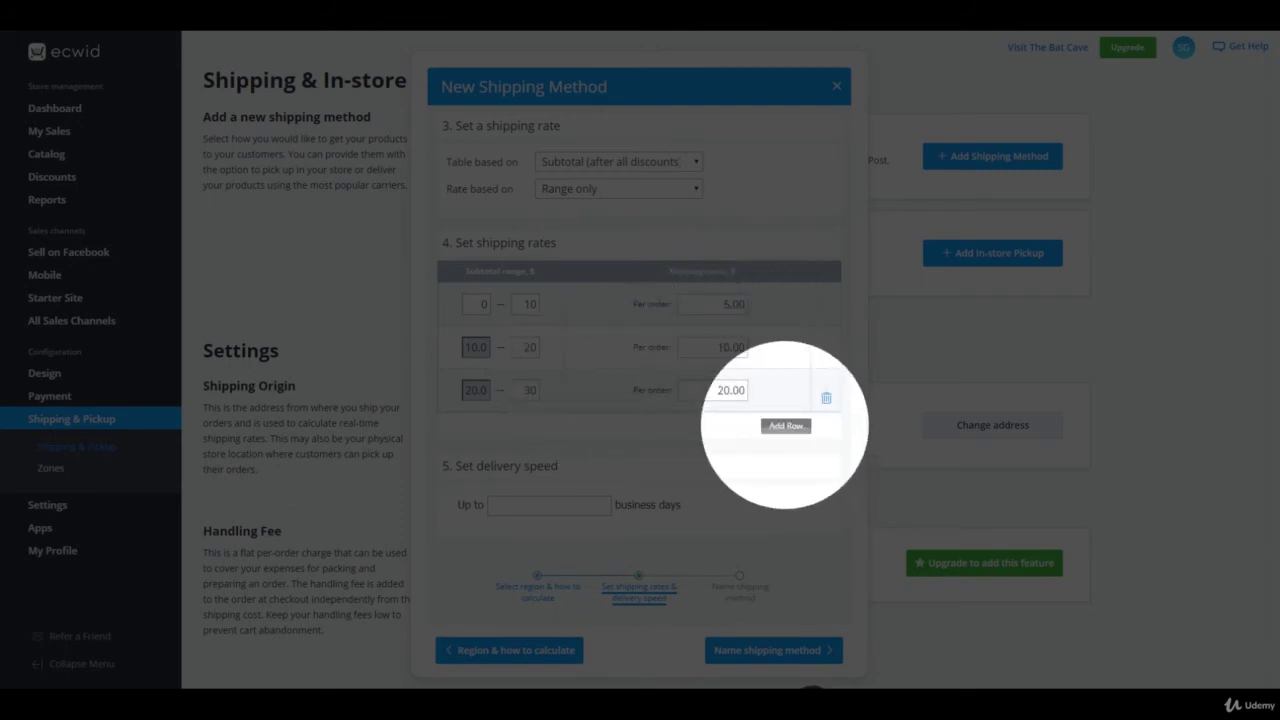
click(712, 433)
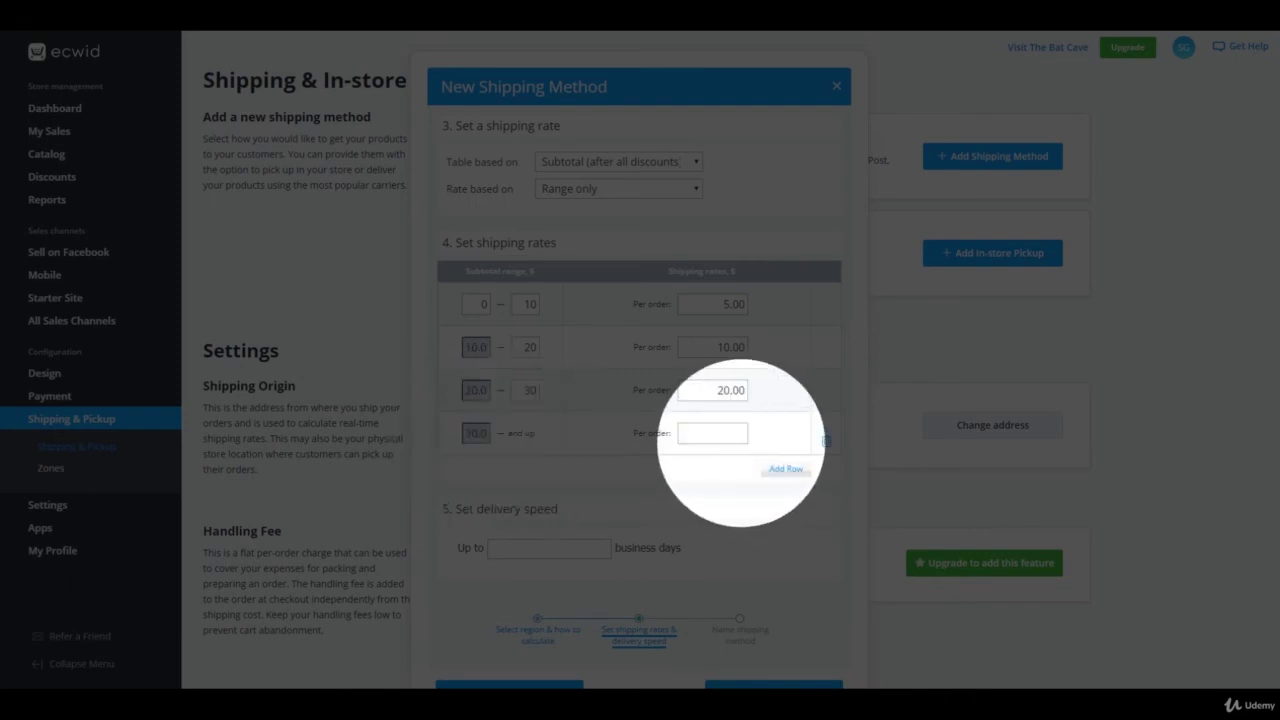
text(50)
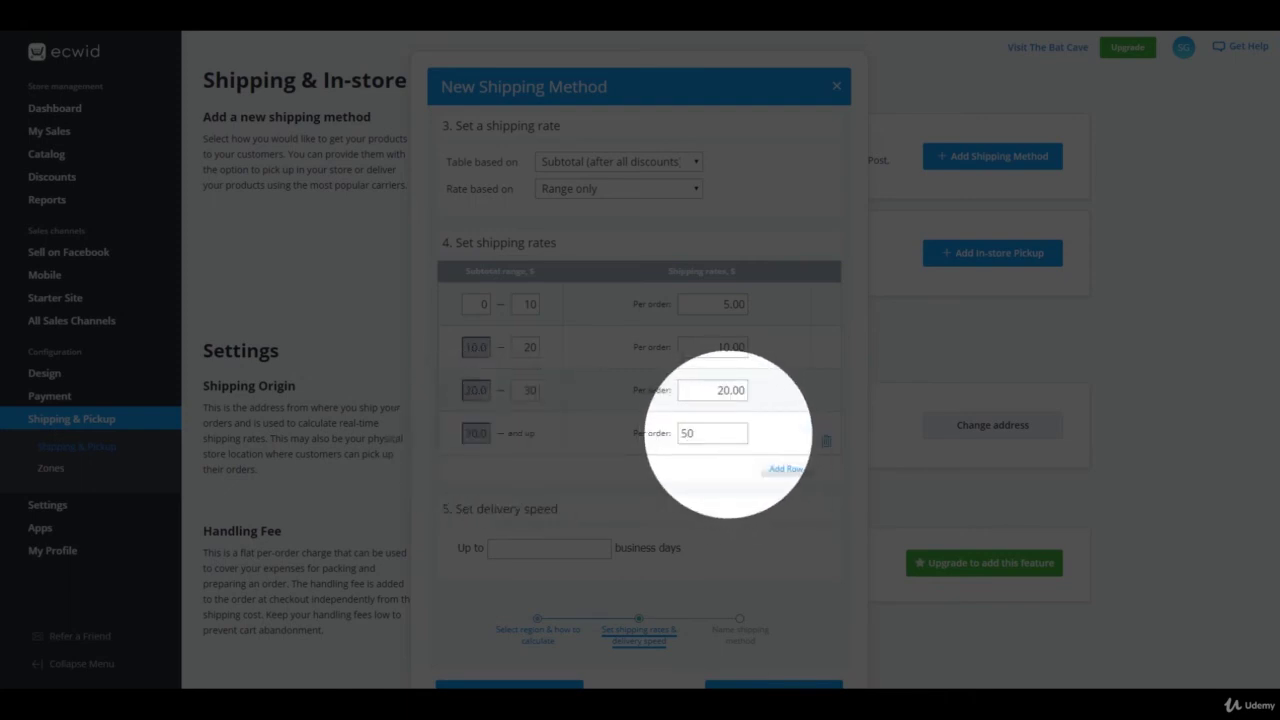
click(557, 433)
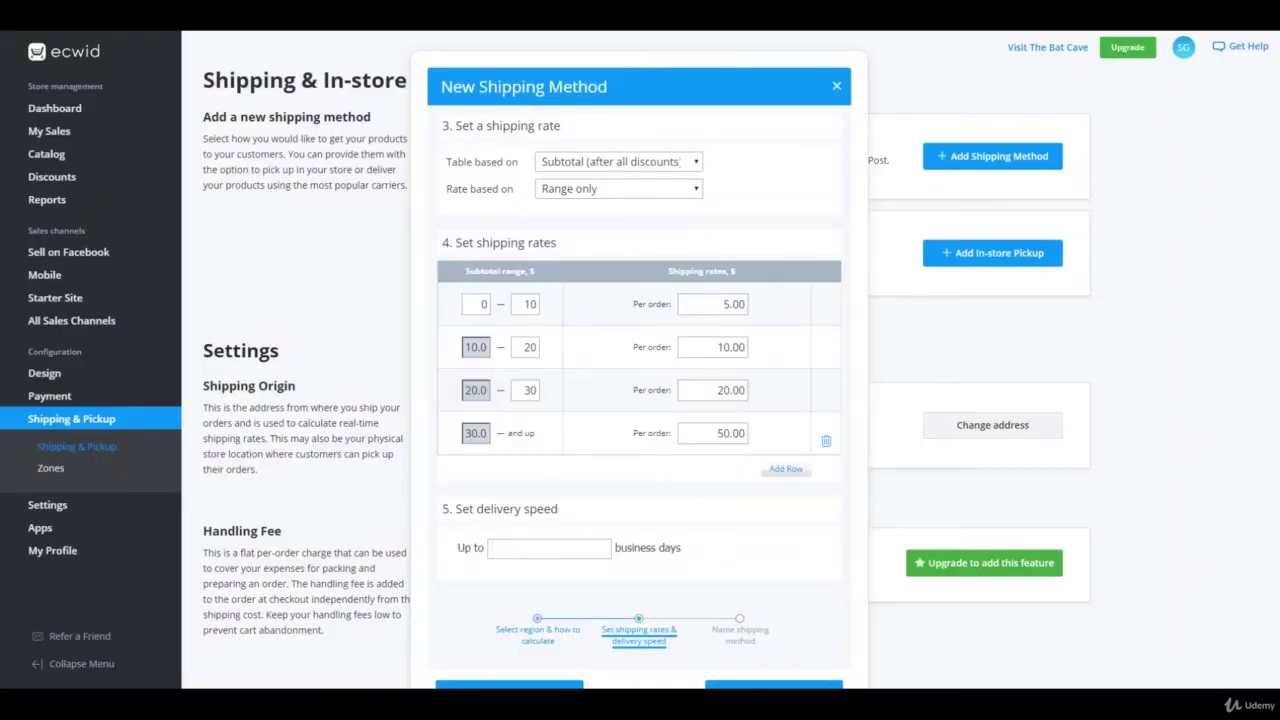
Set the delivery speed of the shipping method to up to 7 business days.
click(547, 548)
text(7)
scroll(640, 360, down, 1)
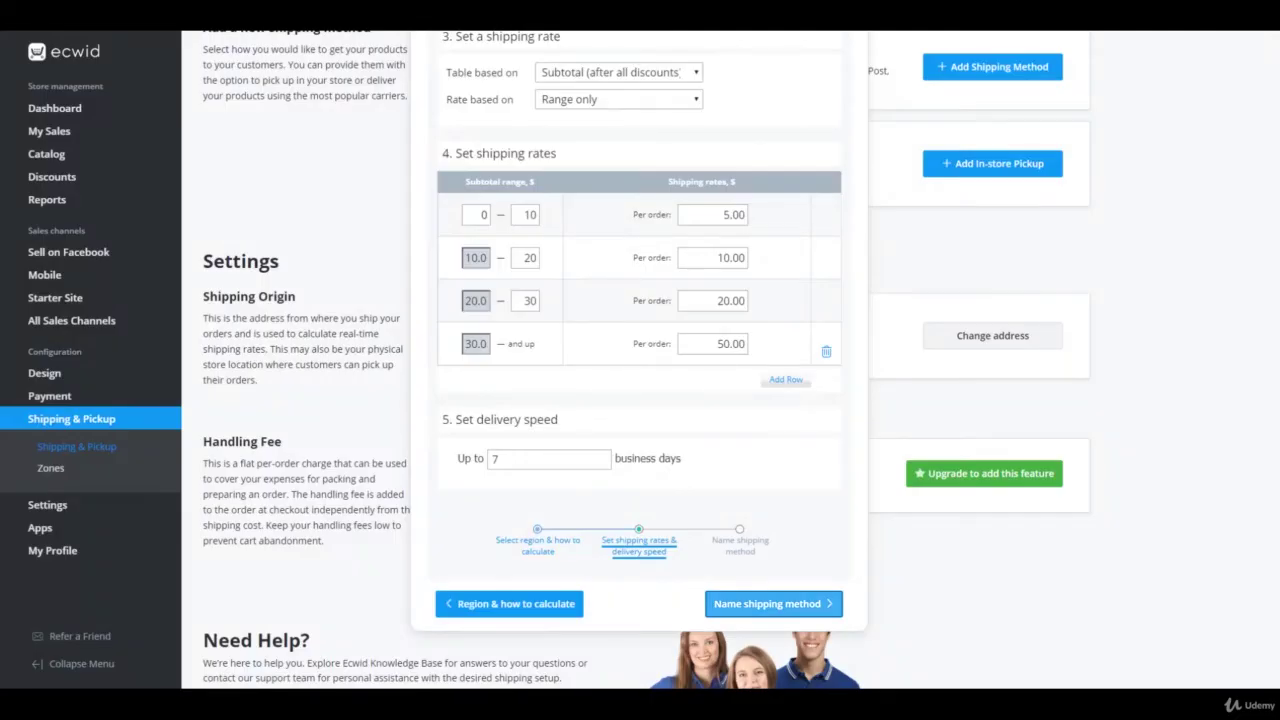
Proceed to naming the shipping method, call it All of NZ, and save it.
click(773, 604)
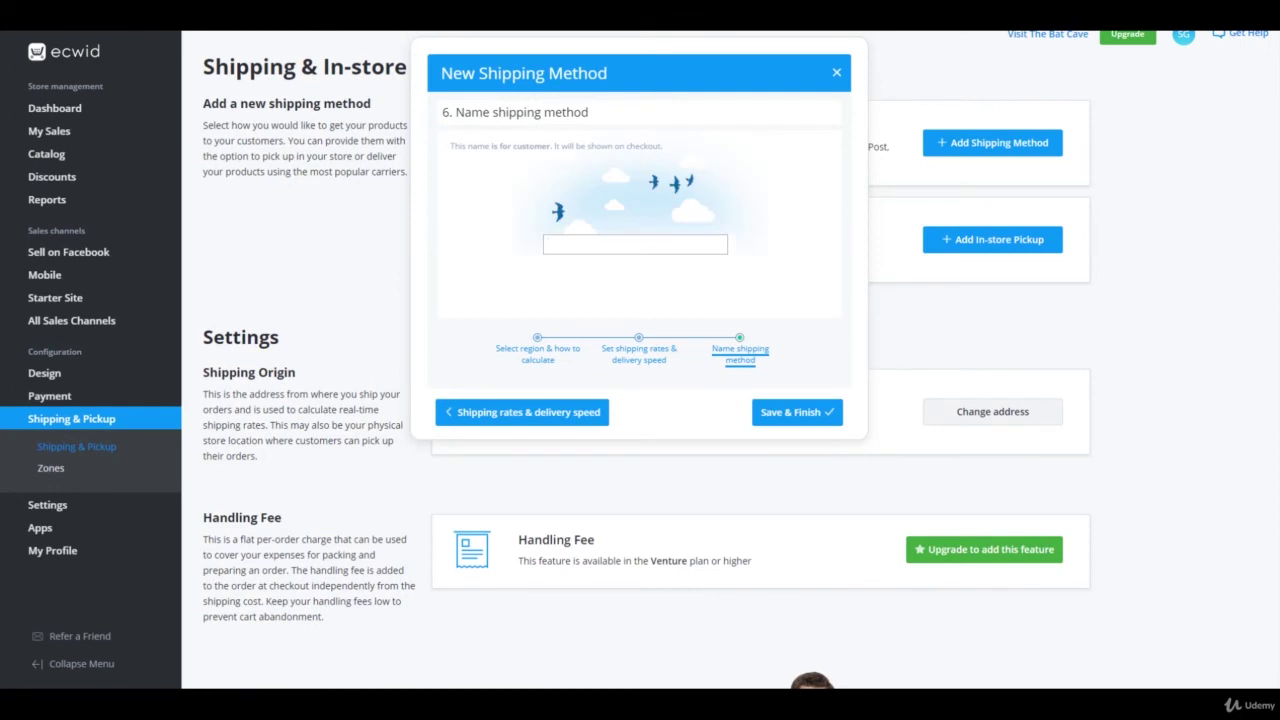
text(All of NZ)
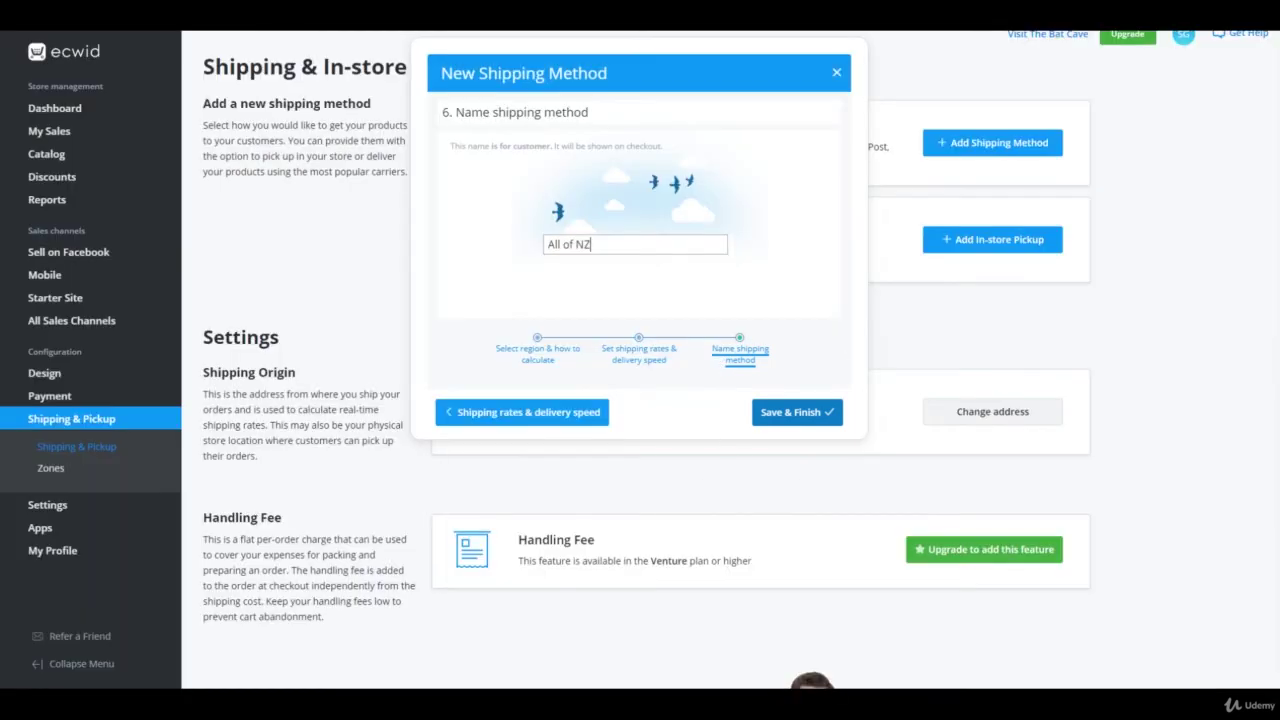
click(797, 412)
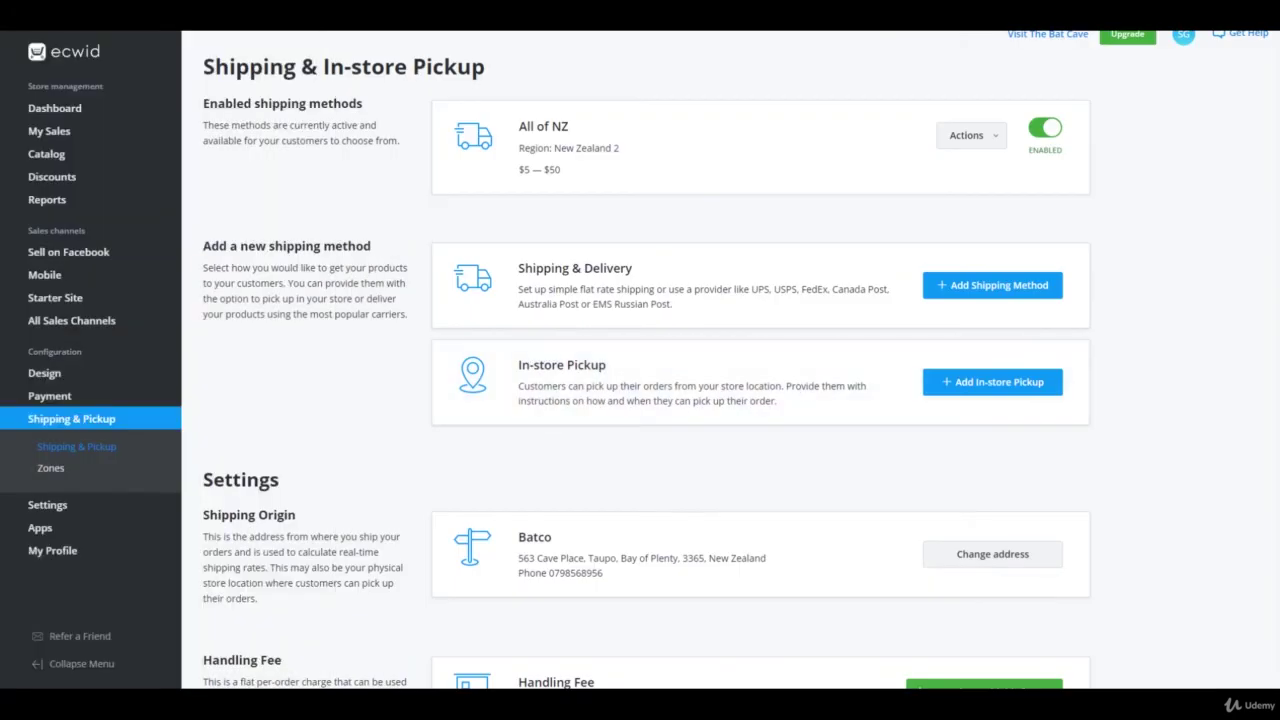
scroll(730, 360, down, 2)
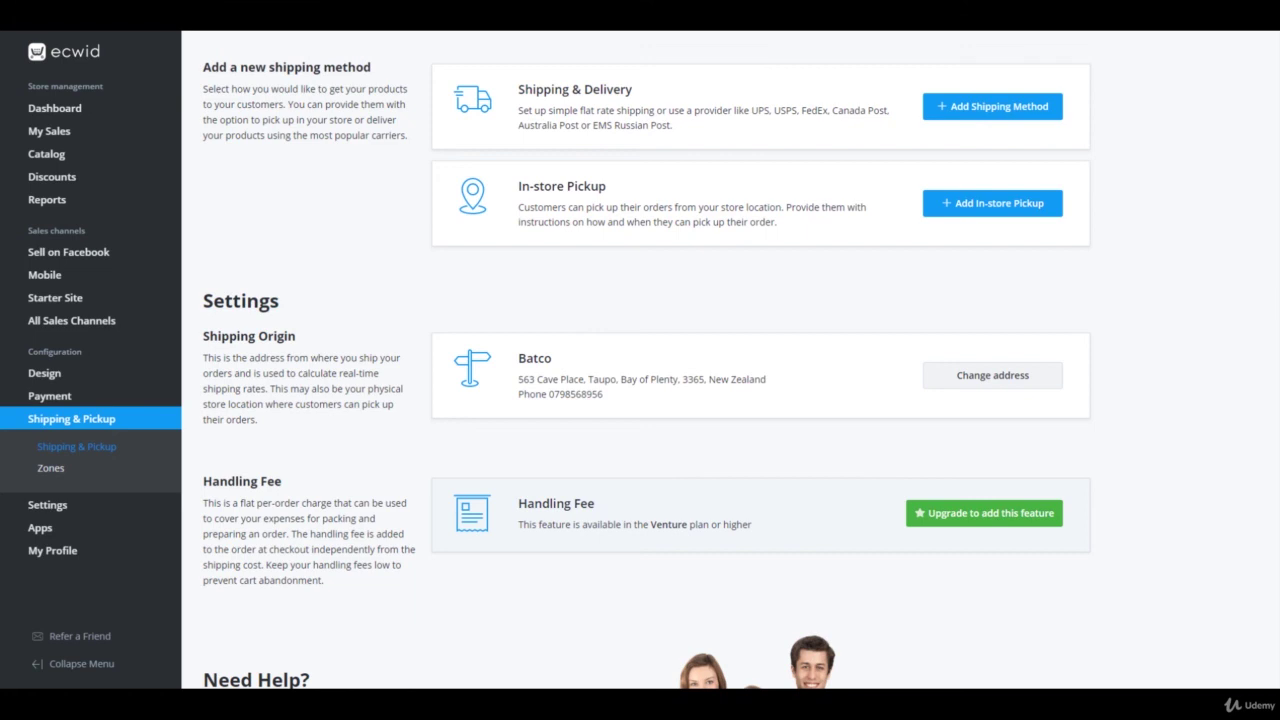
scroll(640, 360, down, 2)
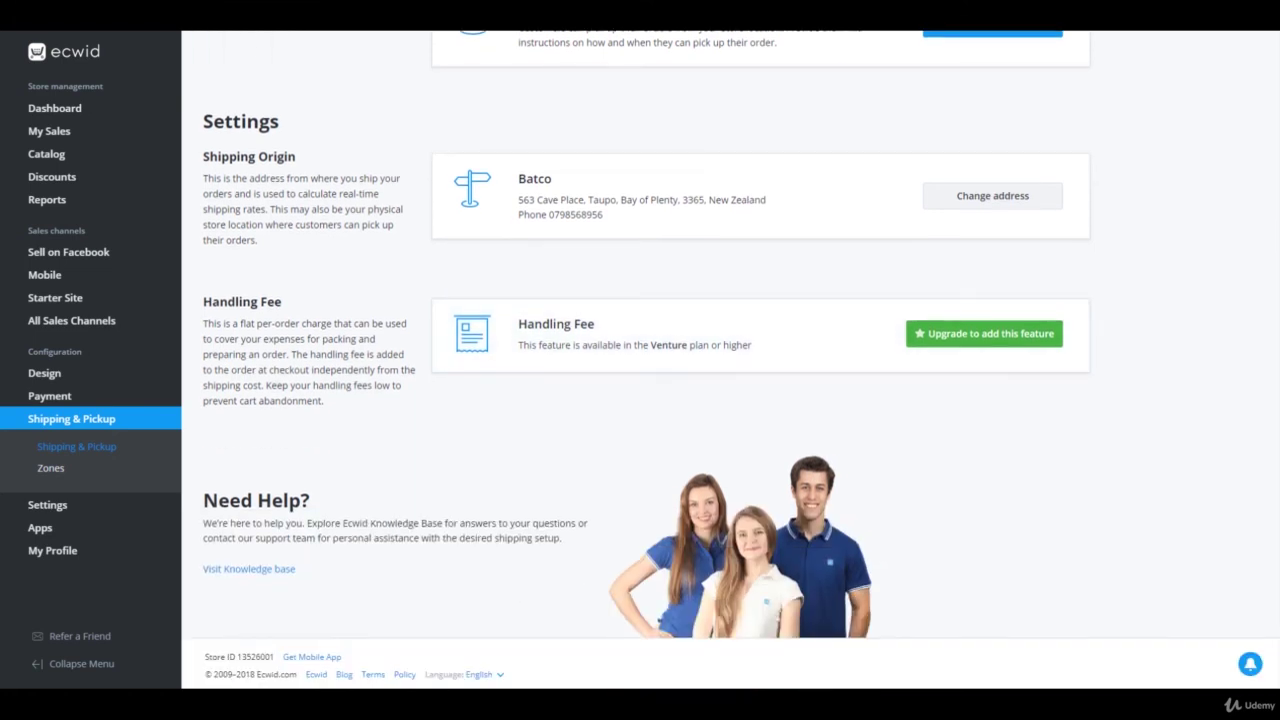